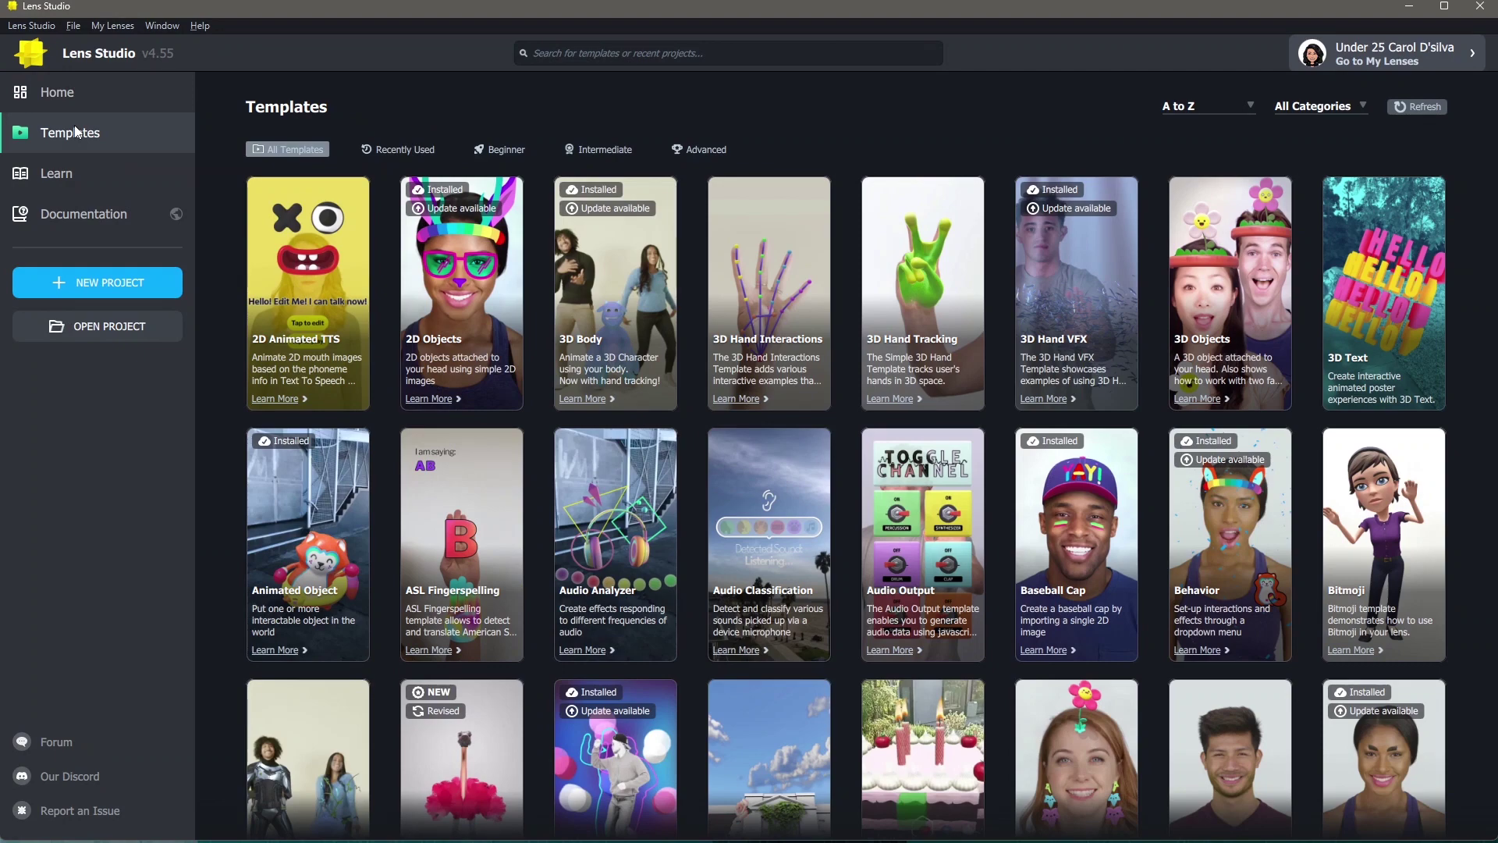
scroll(812, 481, "down", 5)
scroll(813, 486, "down", 5)
scroll(812, 486, "down", 3)
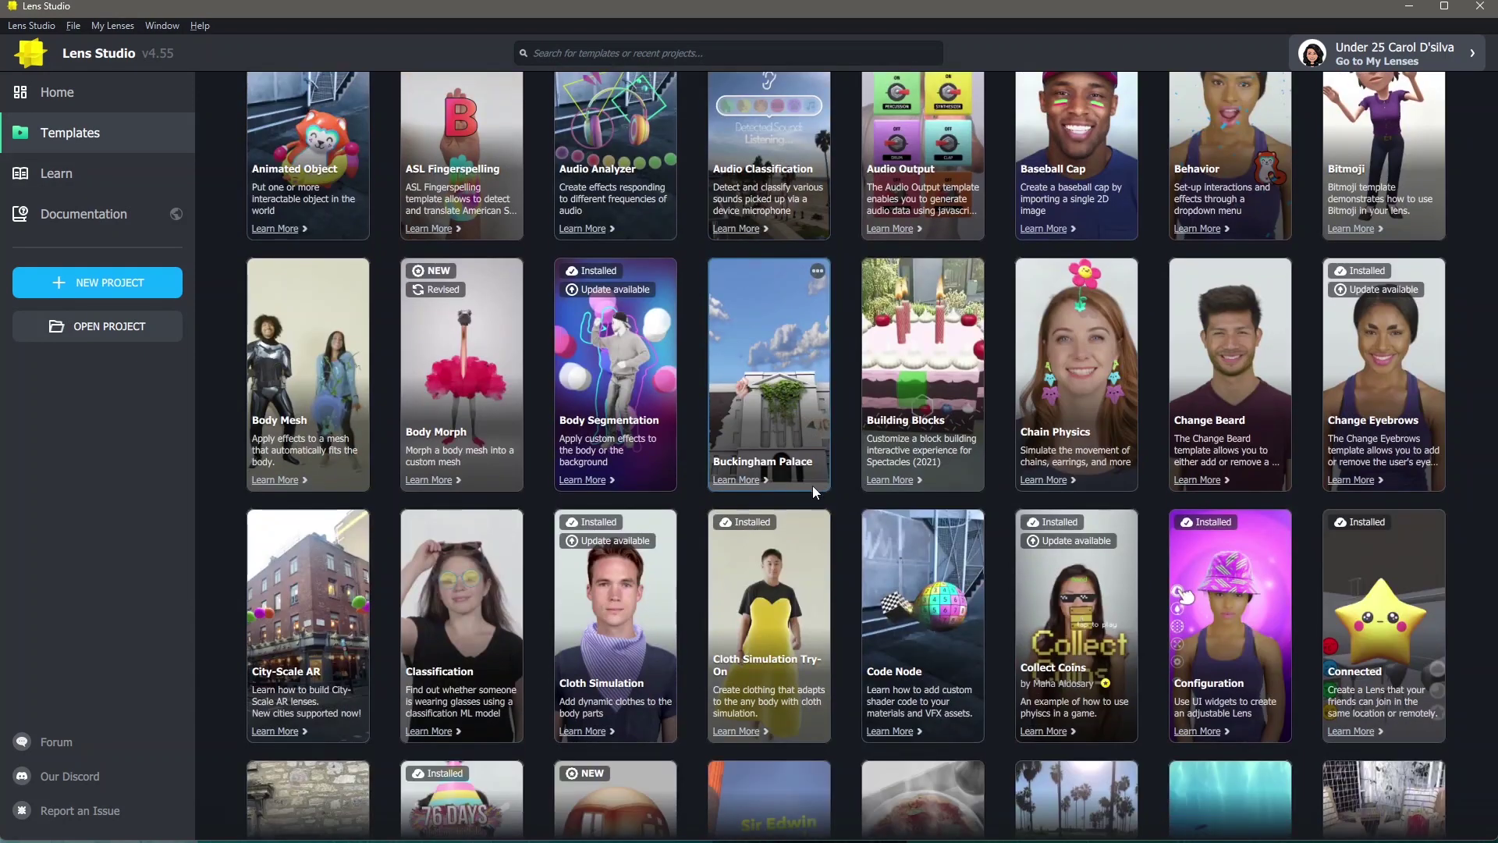
scroll(813, 486, "down", 3)
scroll(813, 487, "down", 3)
scroll(815, 505, "down", 5)
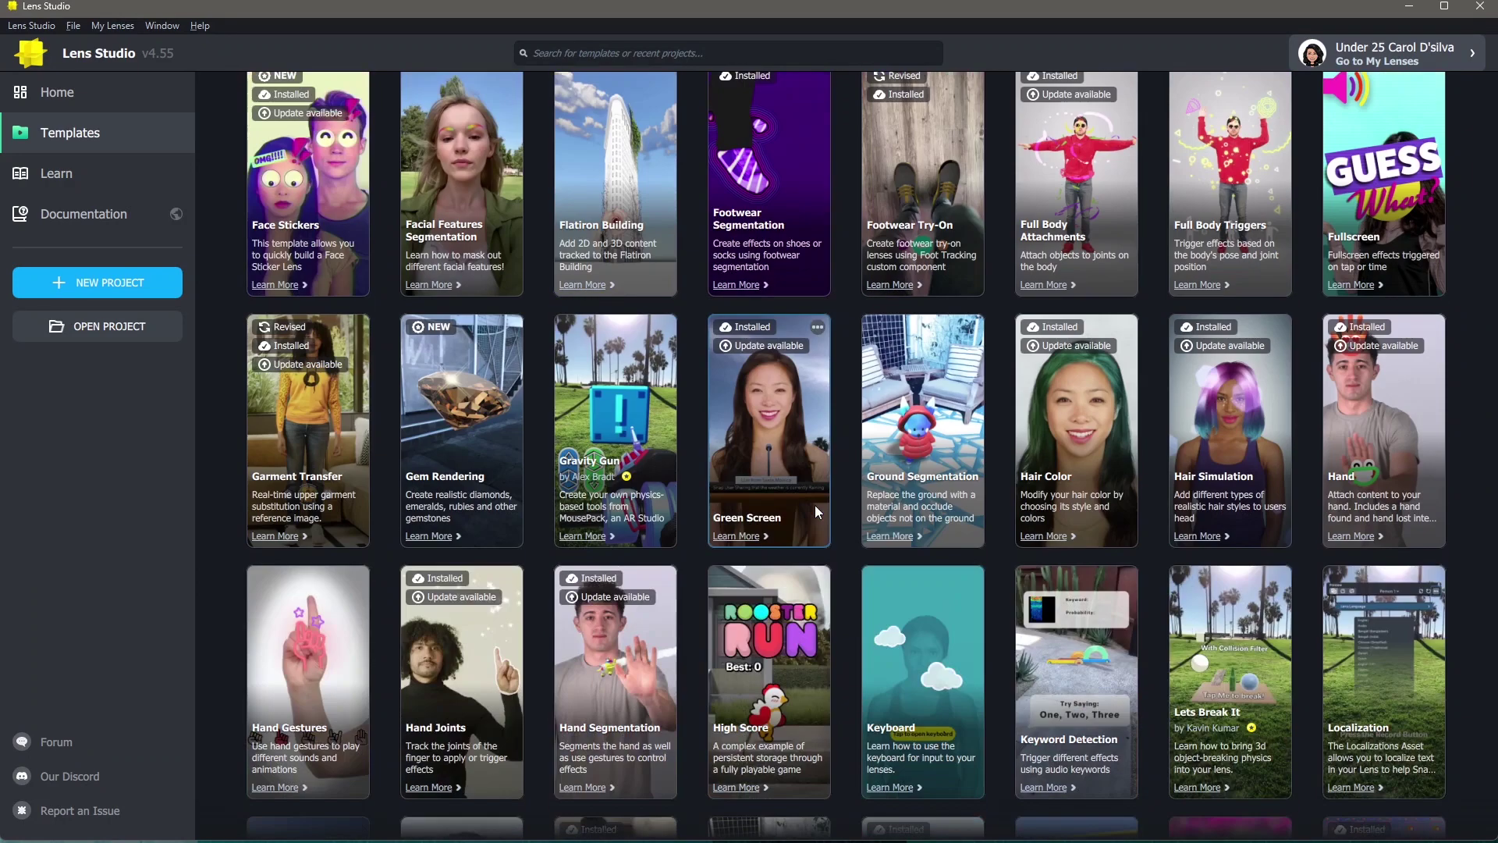
Open the Footwear Segmentation template card as a new project.
double_click(815, 504)
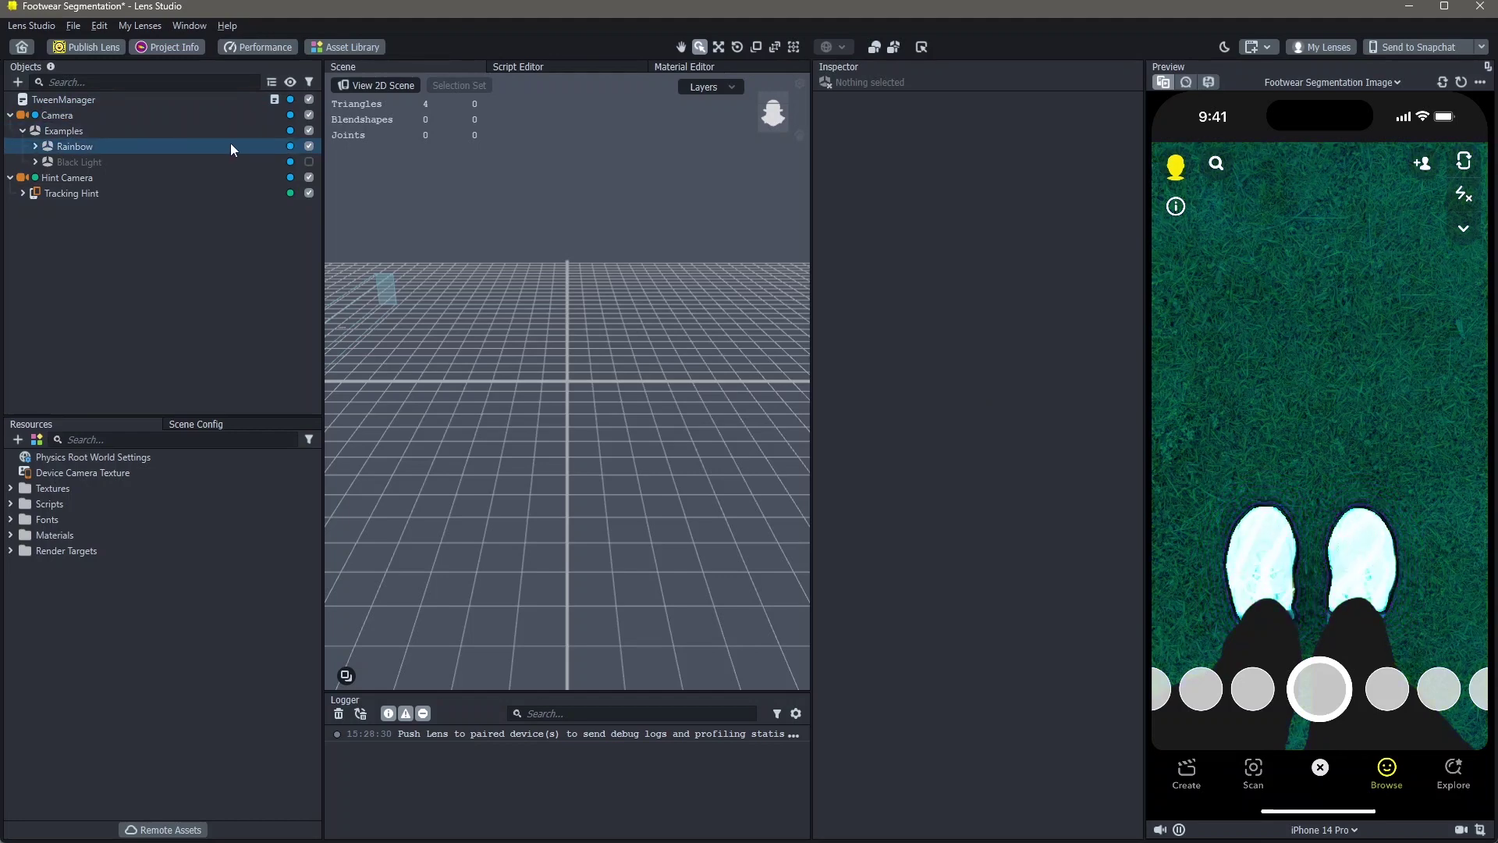
left_click(310, 147)
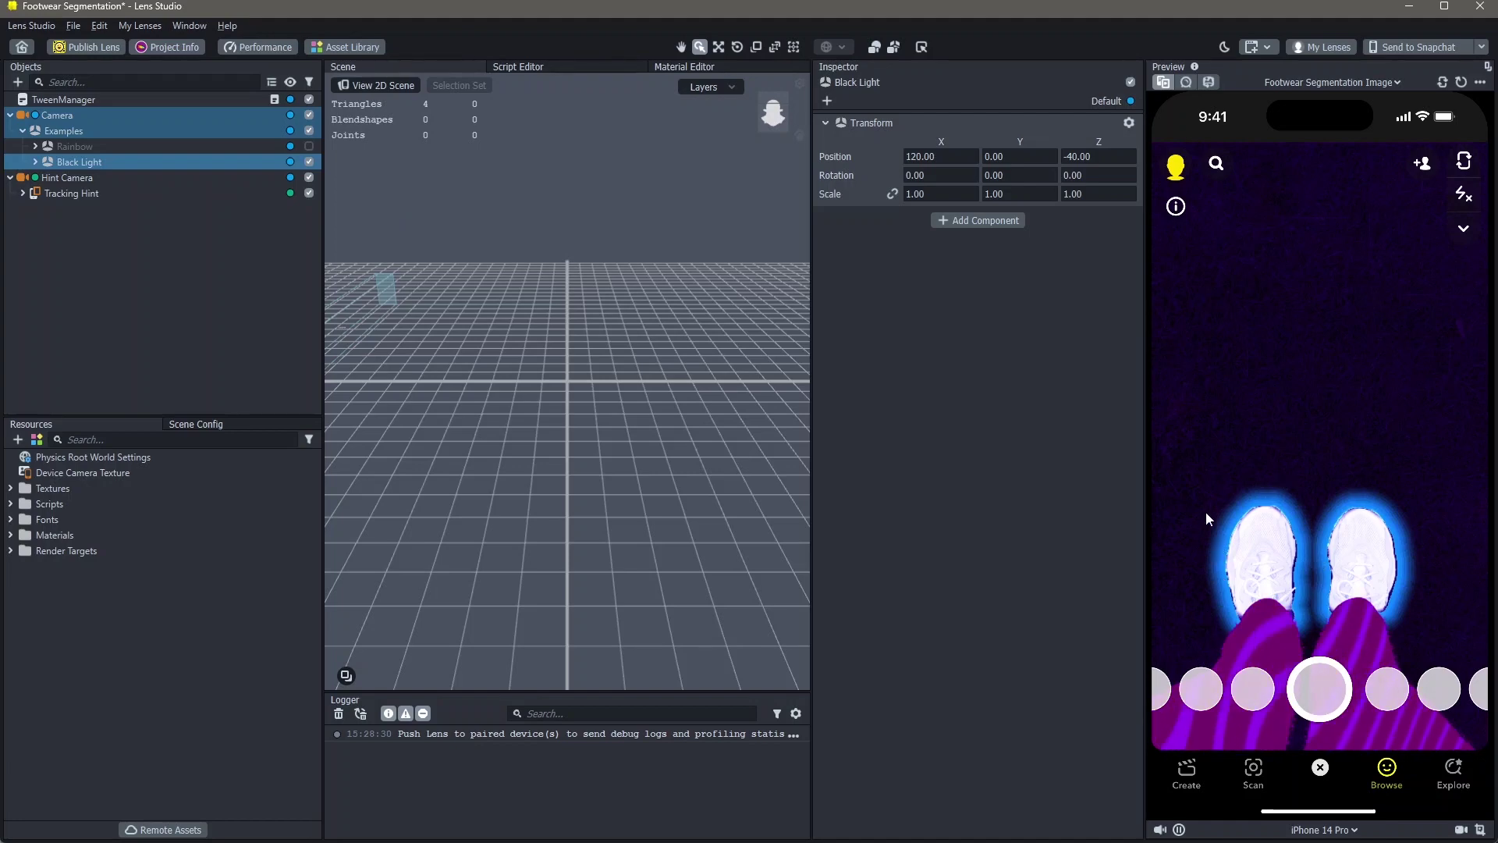
left_click(309, 161)
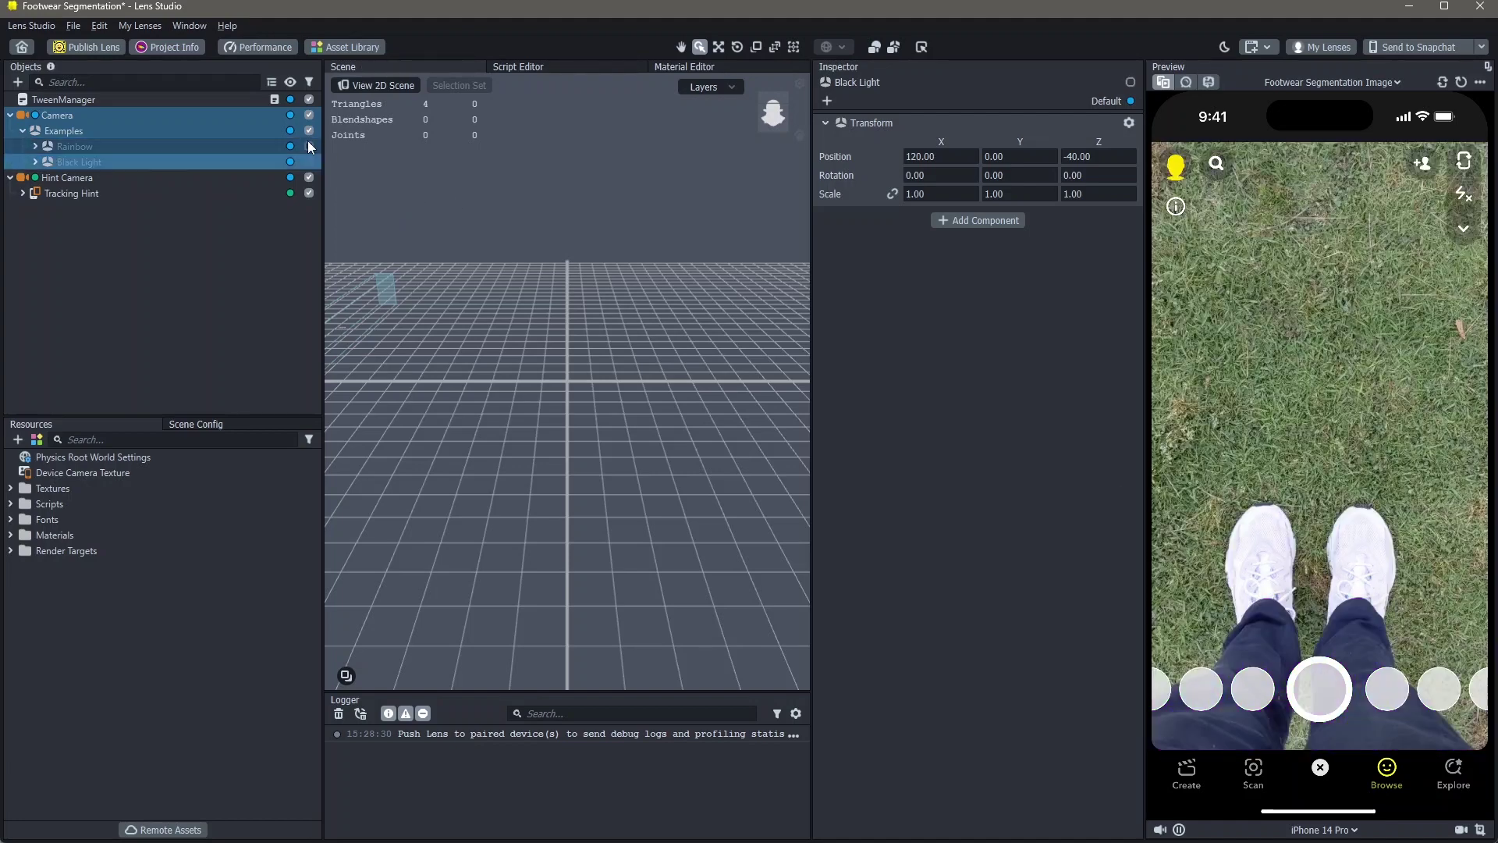
left_click(310, 146)
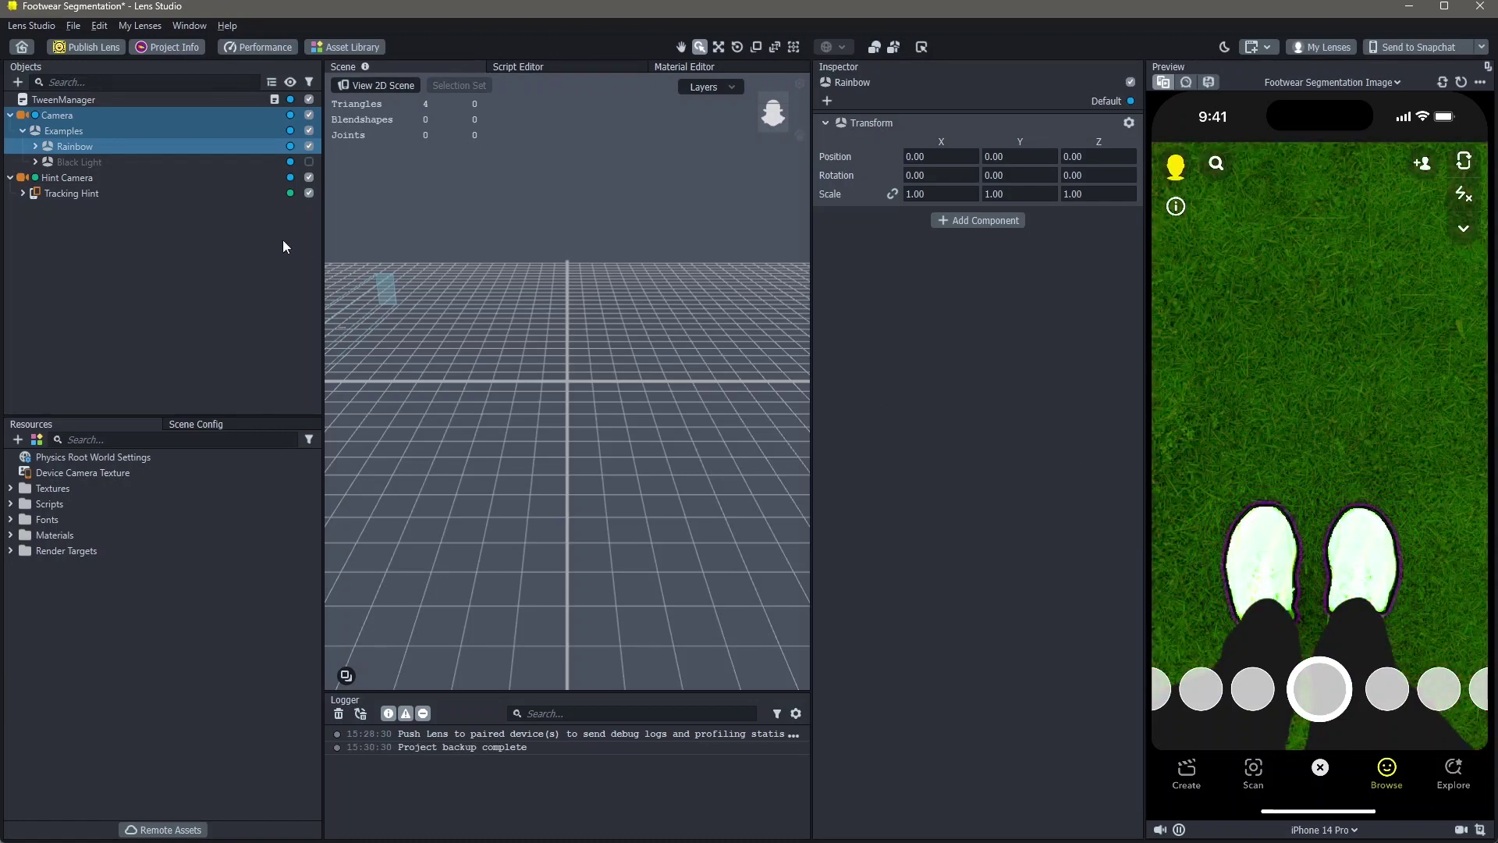
Expand Rainbow, view Darken Background and Rainbow Color, then select Shoe Texture Animation.
left_click(36, 149)
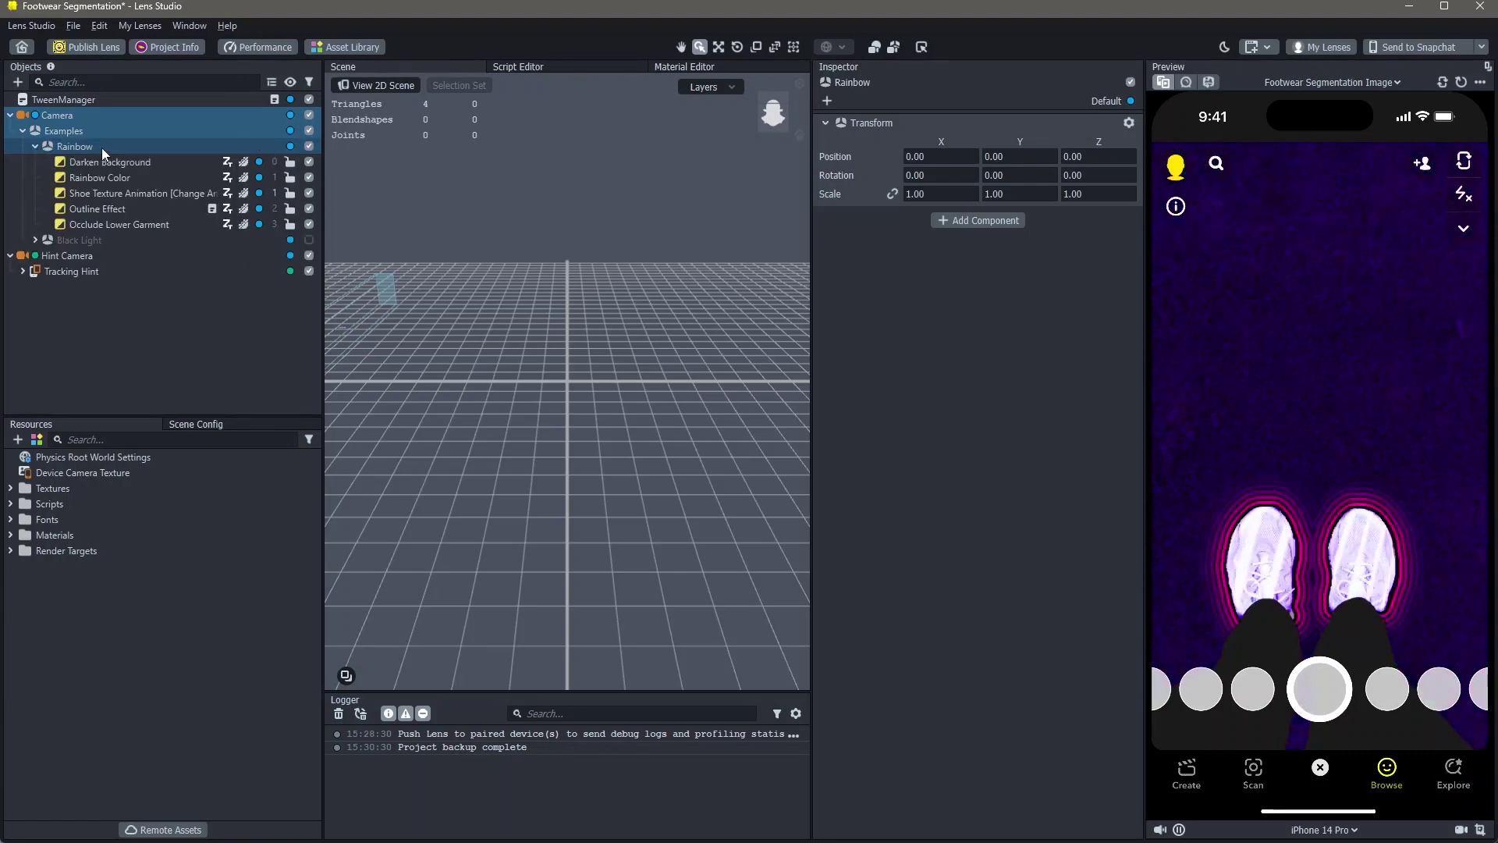
left_click(155, 162)
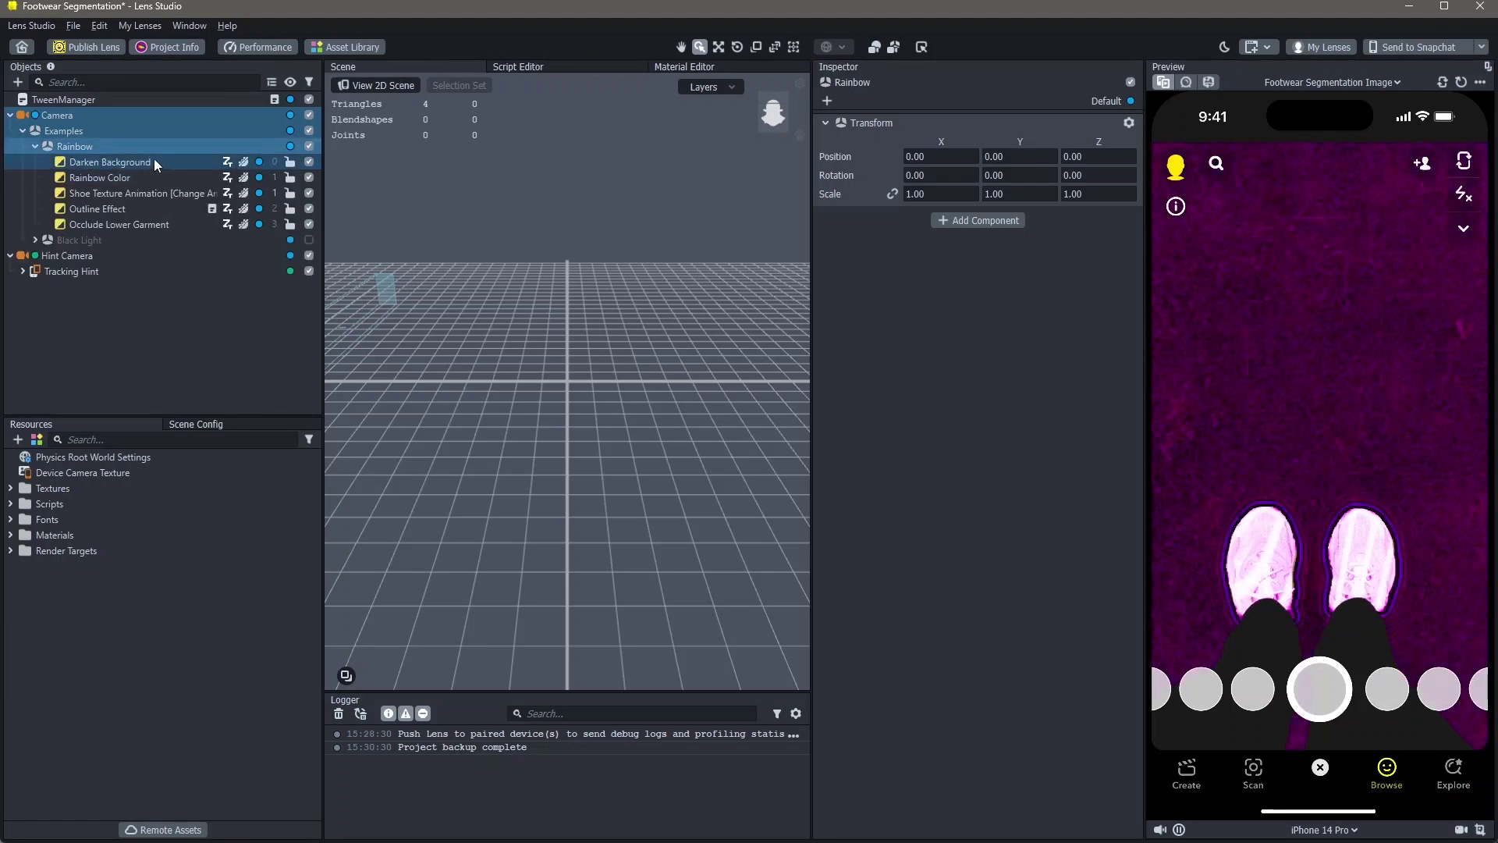
left_click(144, 174)
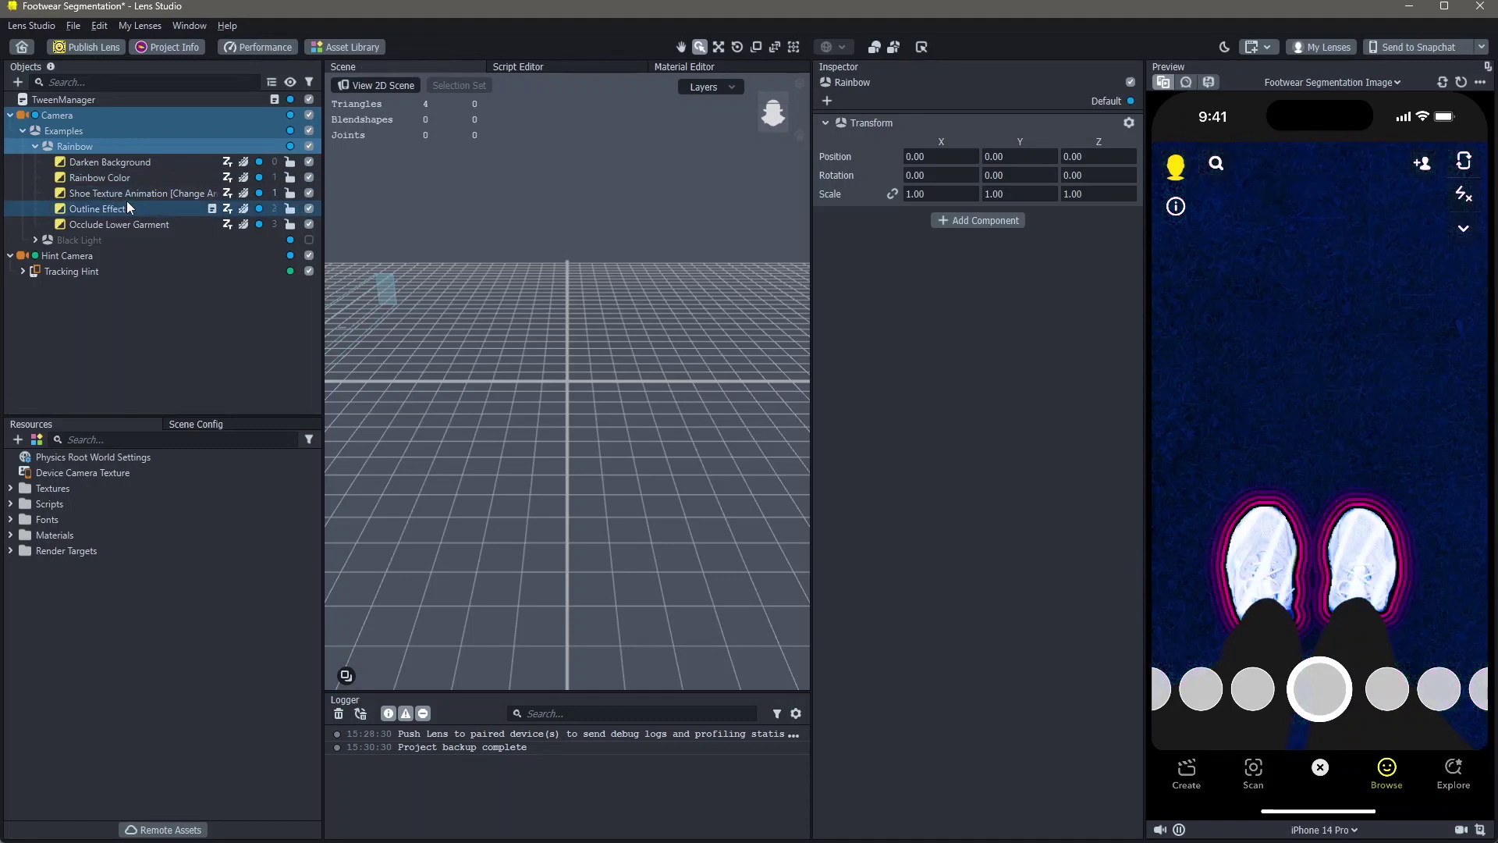
left_click(128, 195)
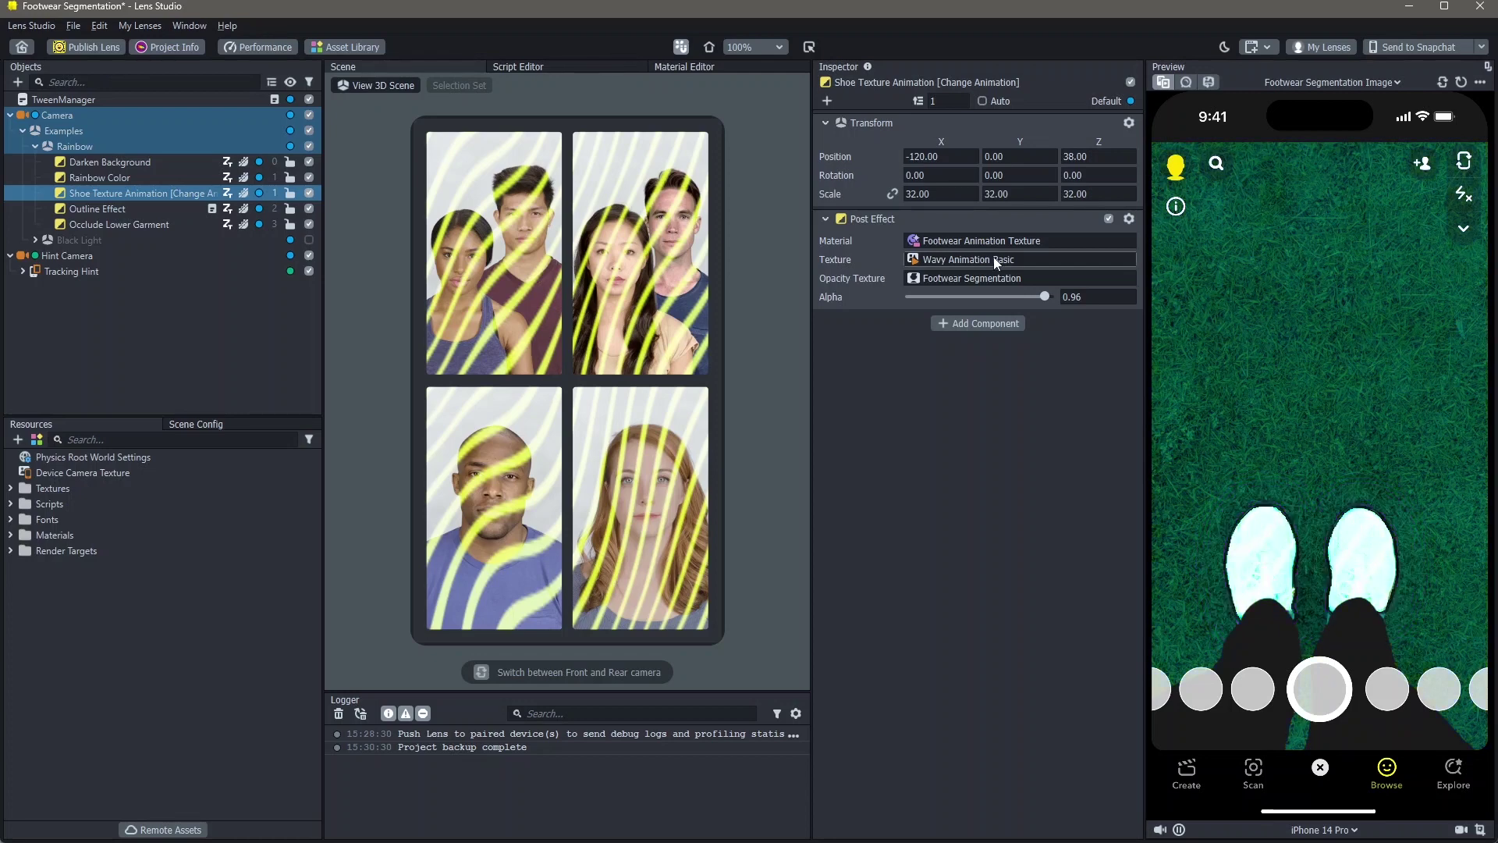
Add a GIPHY resource by searching 'stars' and importing the starry sticker as Star Sticker.
left_click(17, 439)
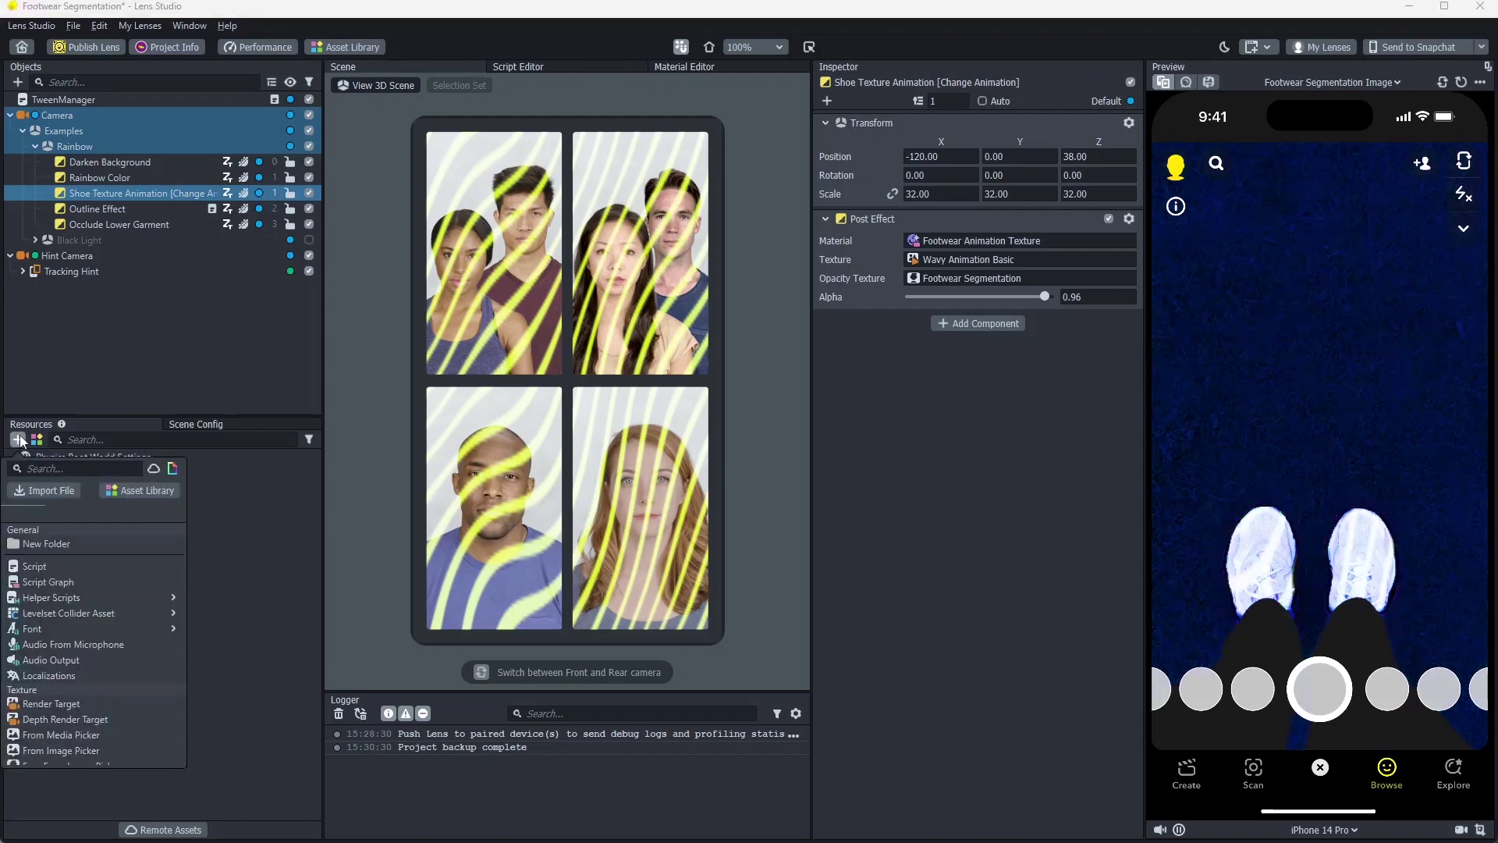
left_click(170, 468)
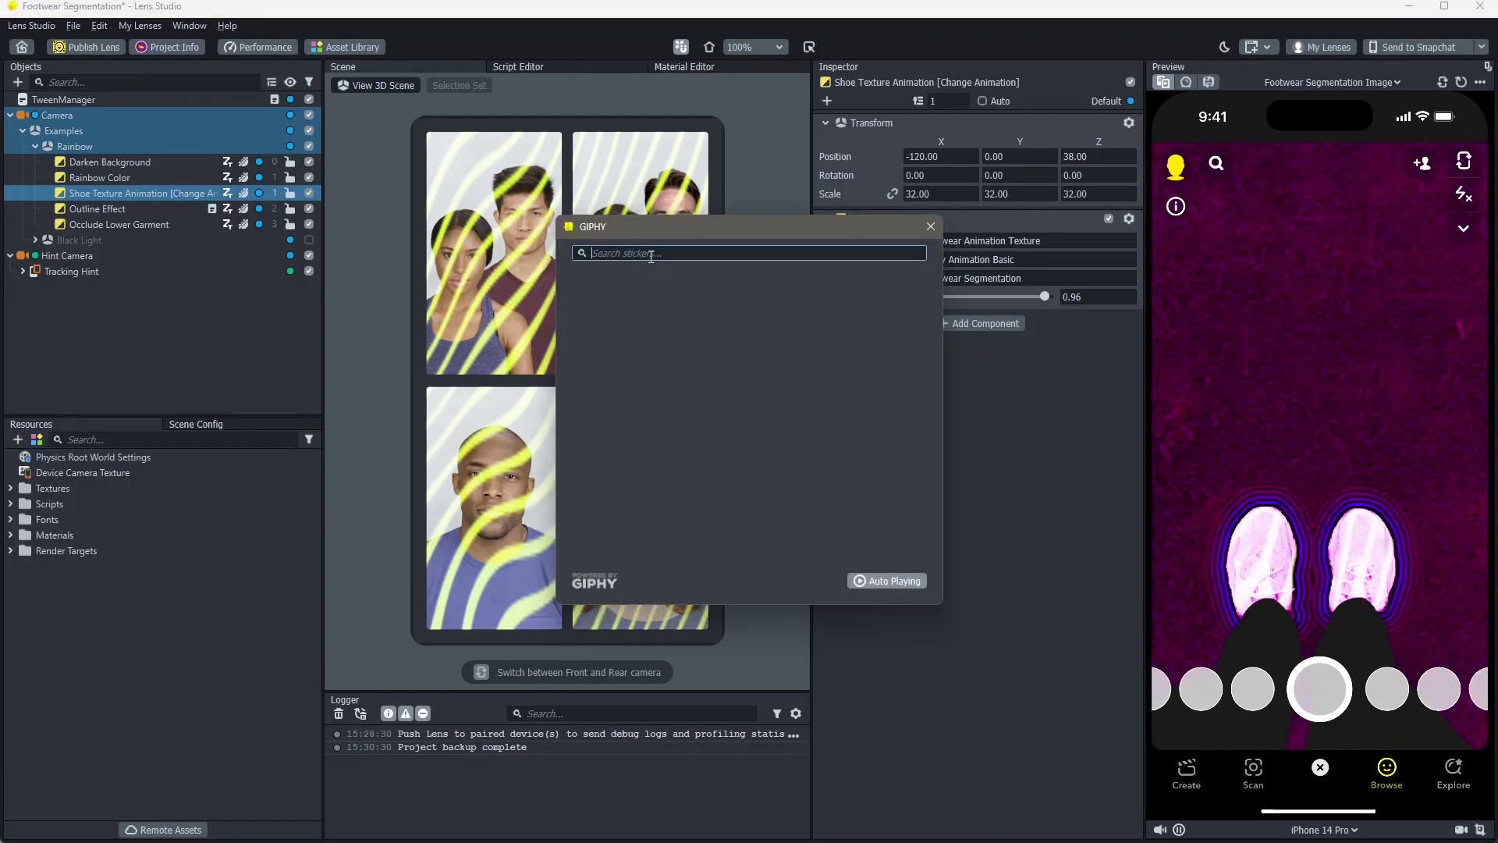
type("stars")
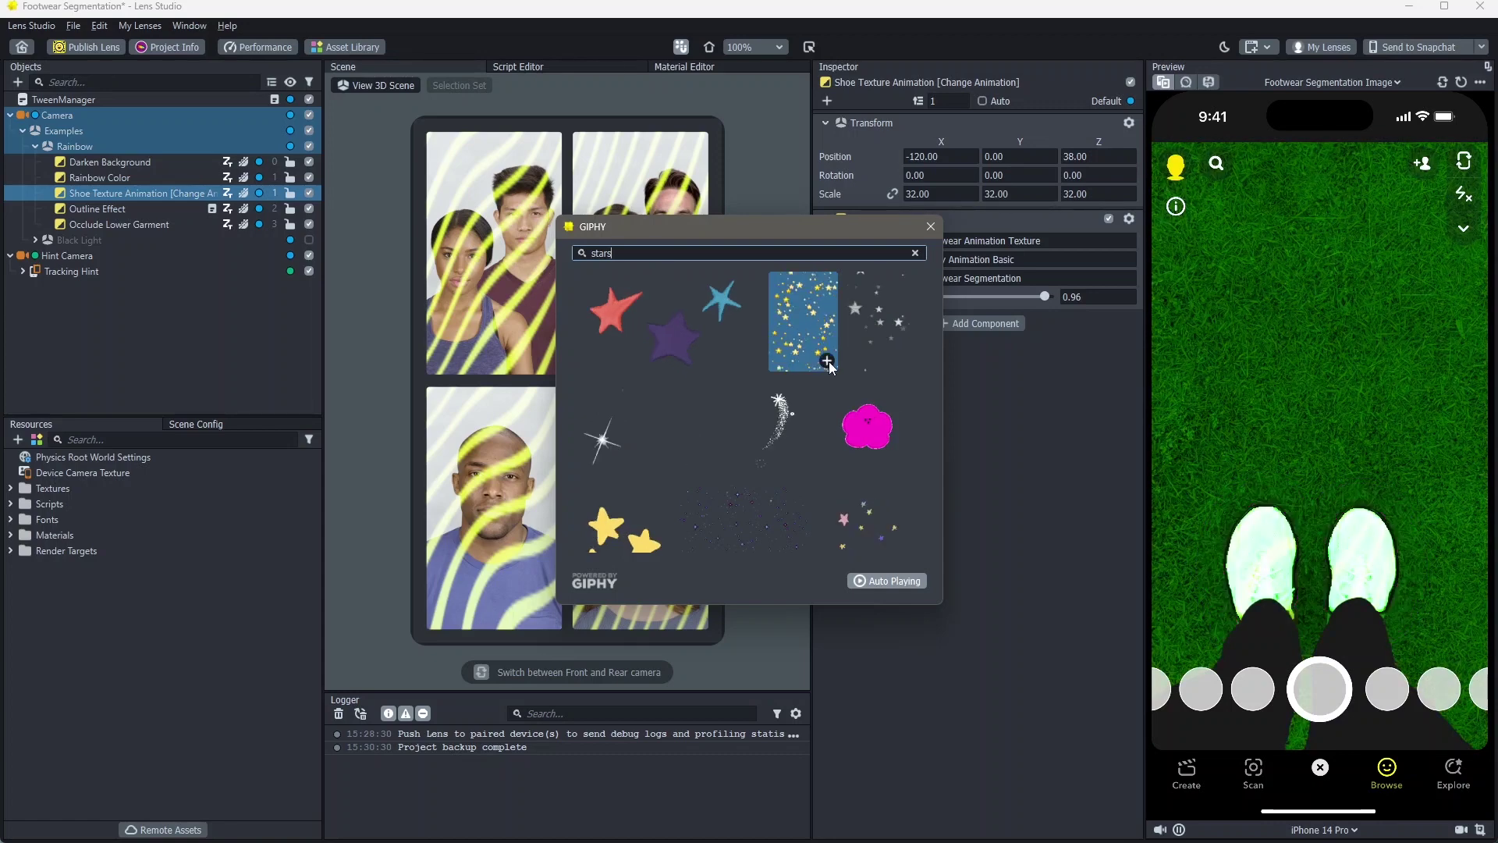
left_click(828, 364)
left_click(856, 424)
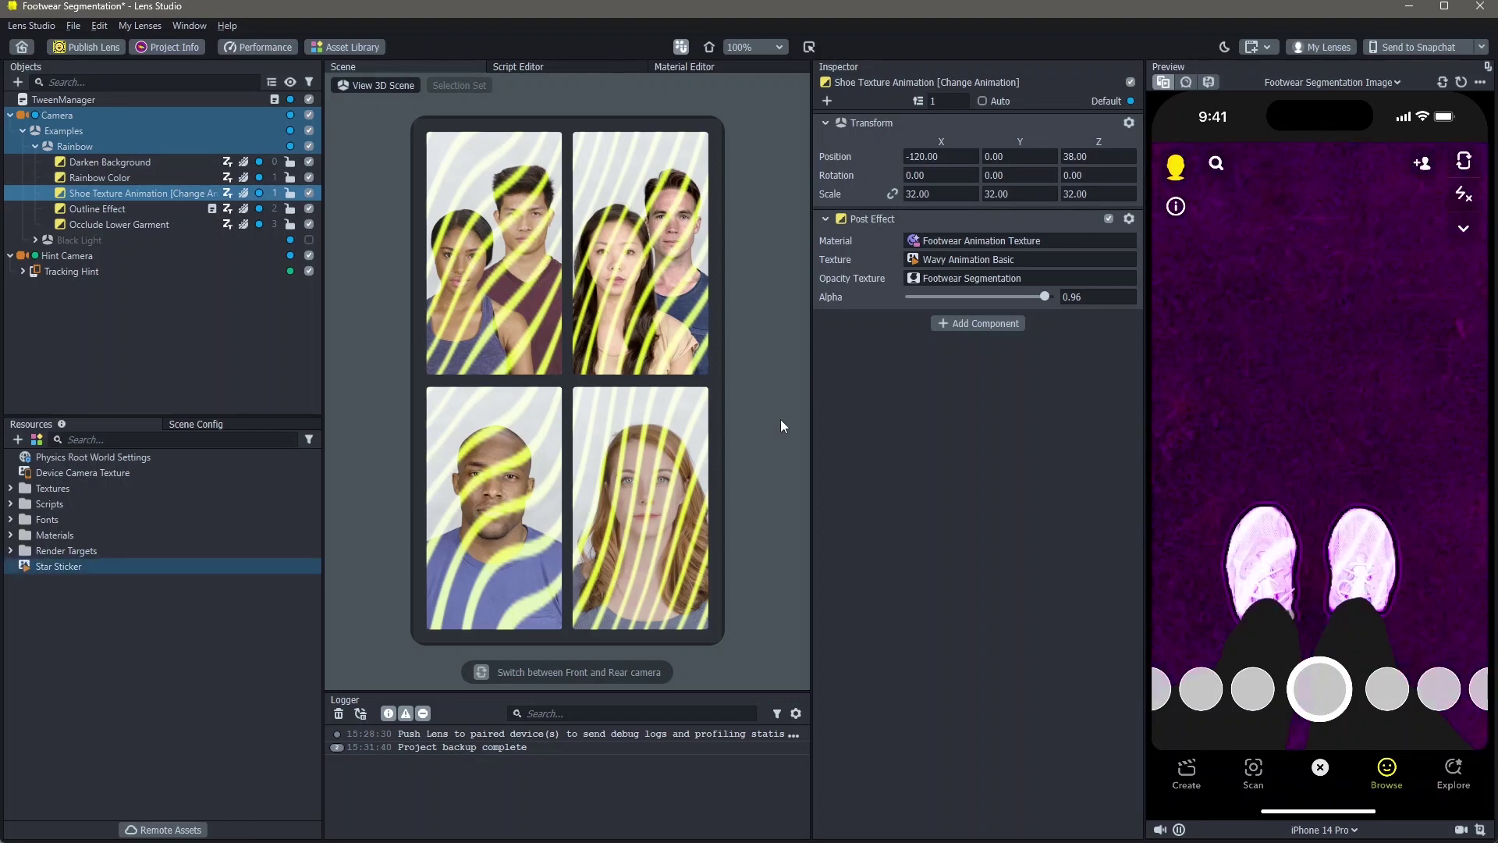
Set Star Sticker as the Texture of Shoe Texture Animation's Post Effect.
left_click(955, 260)
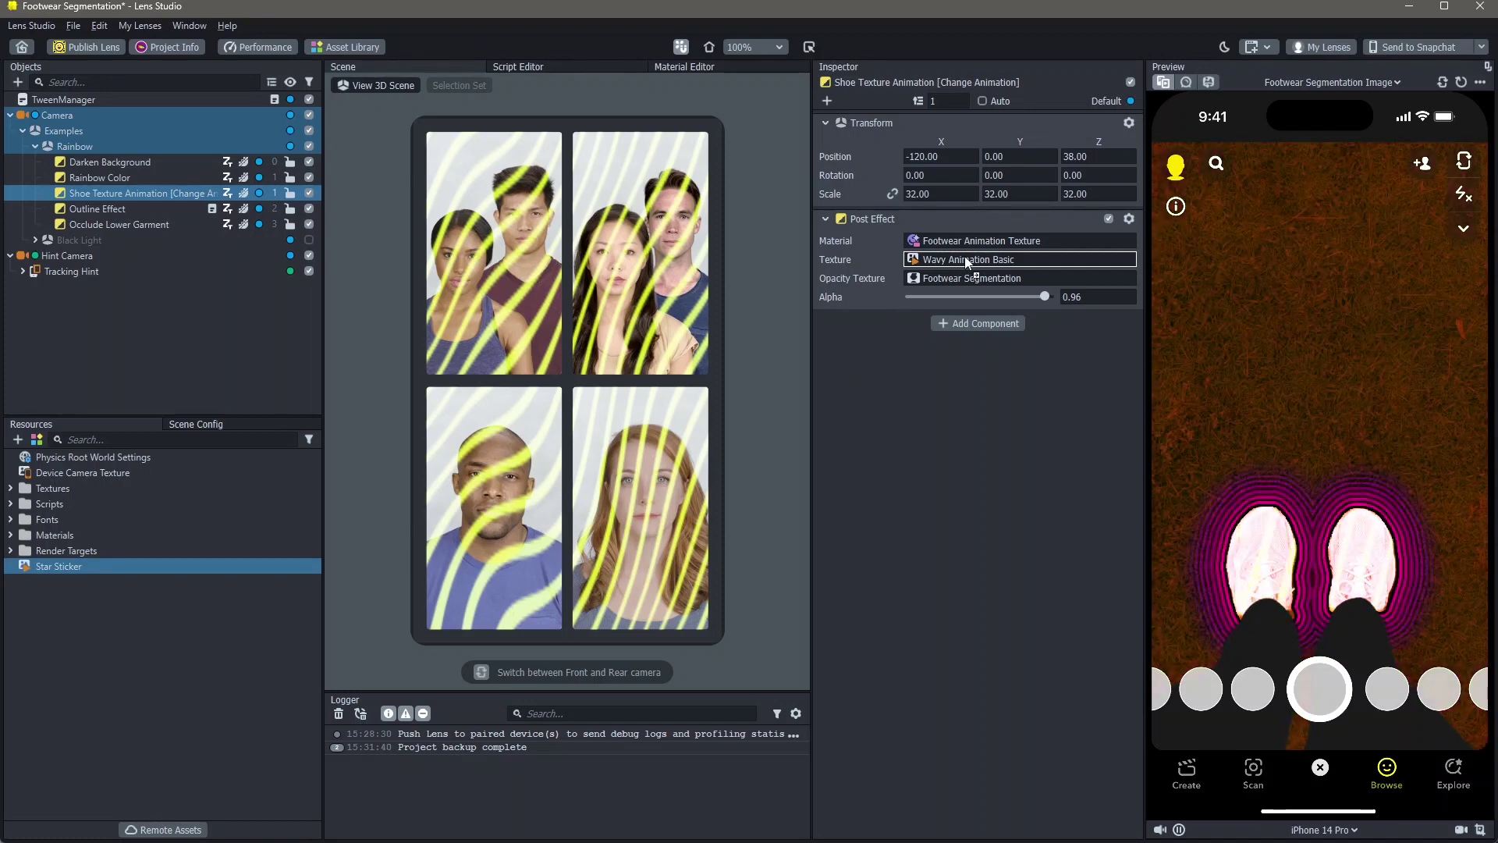
left_click_drag(965, 259, 966, 259)
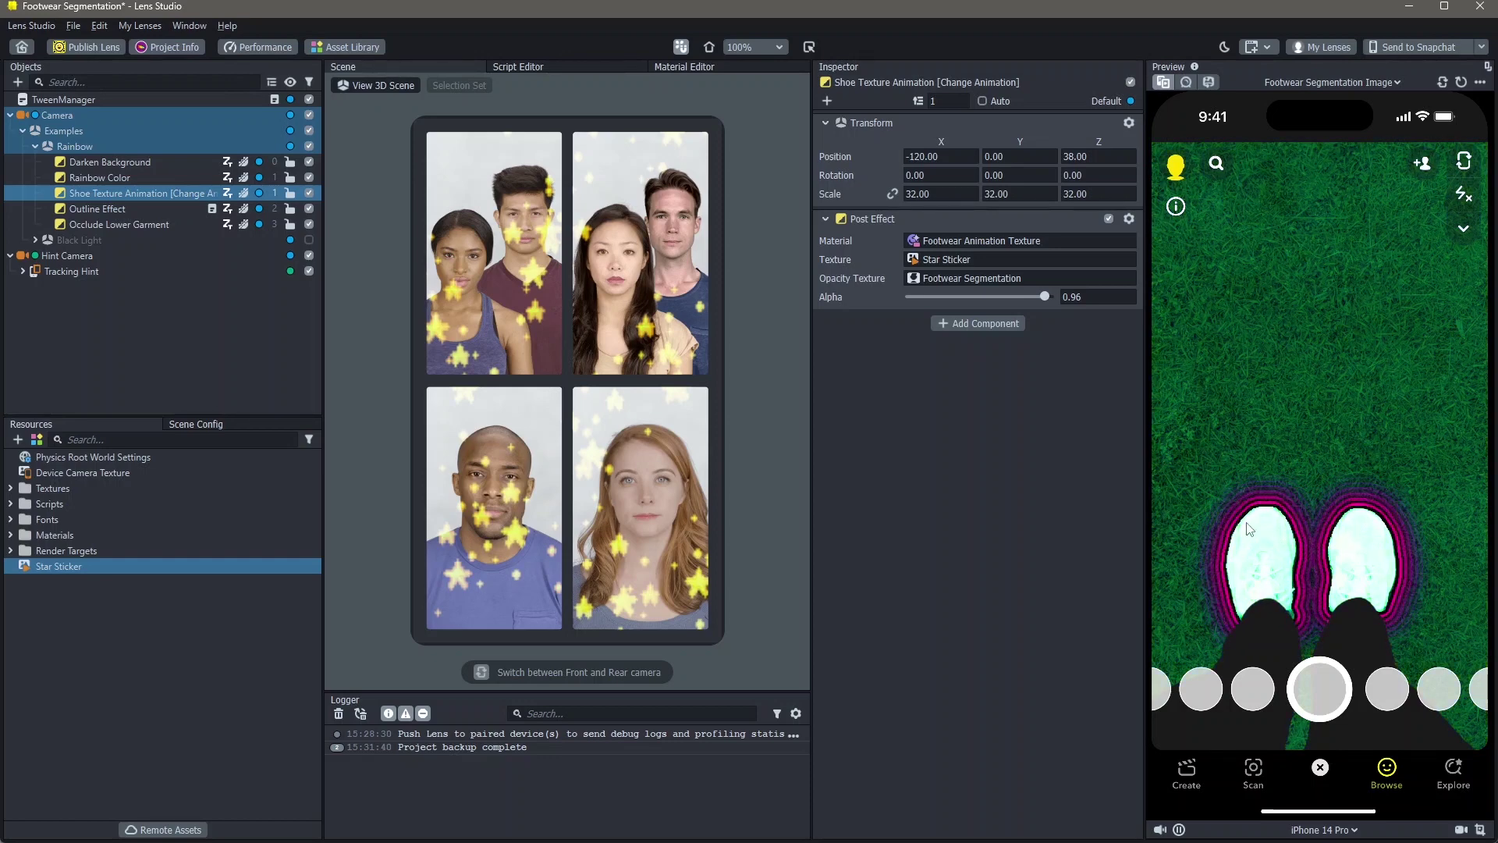
left_click(98, 208)
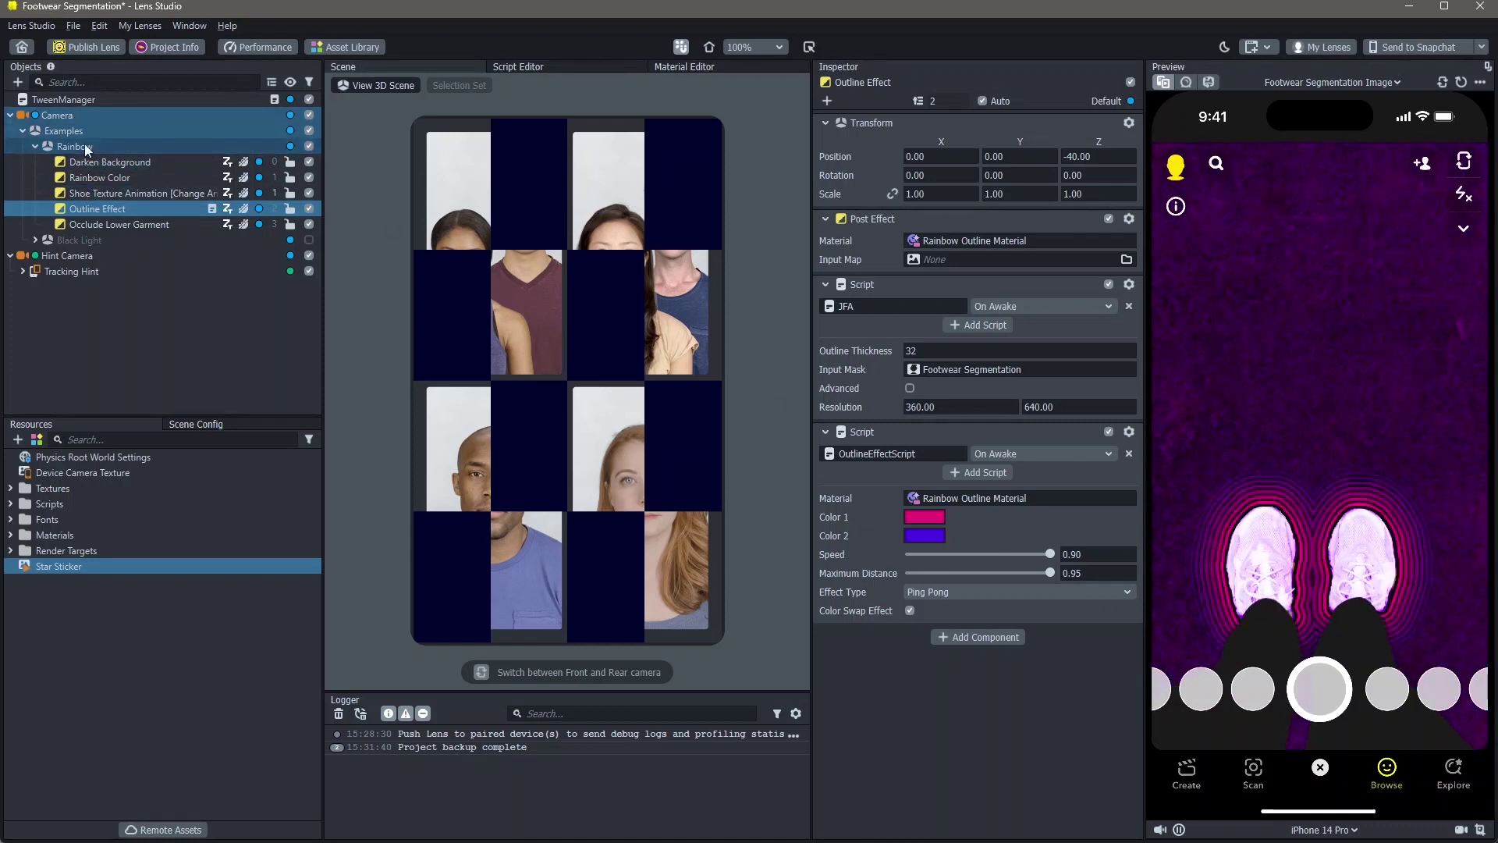
Disable Rainbow, then enable, select and expand the Black Light example.
left_click(309, 144)
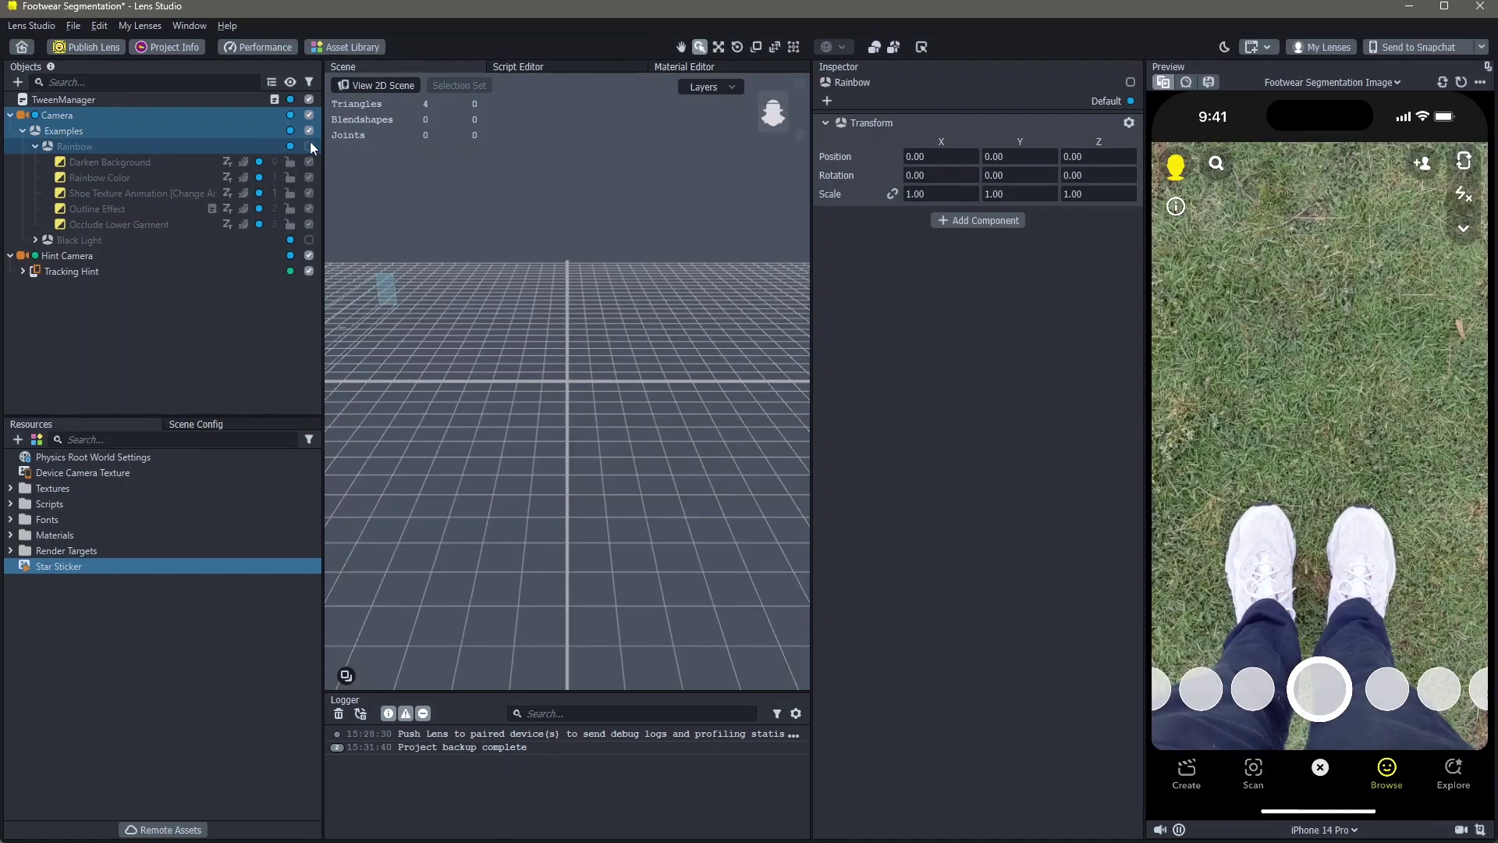
left_click(308, 241)
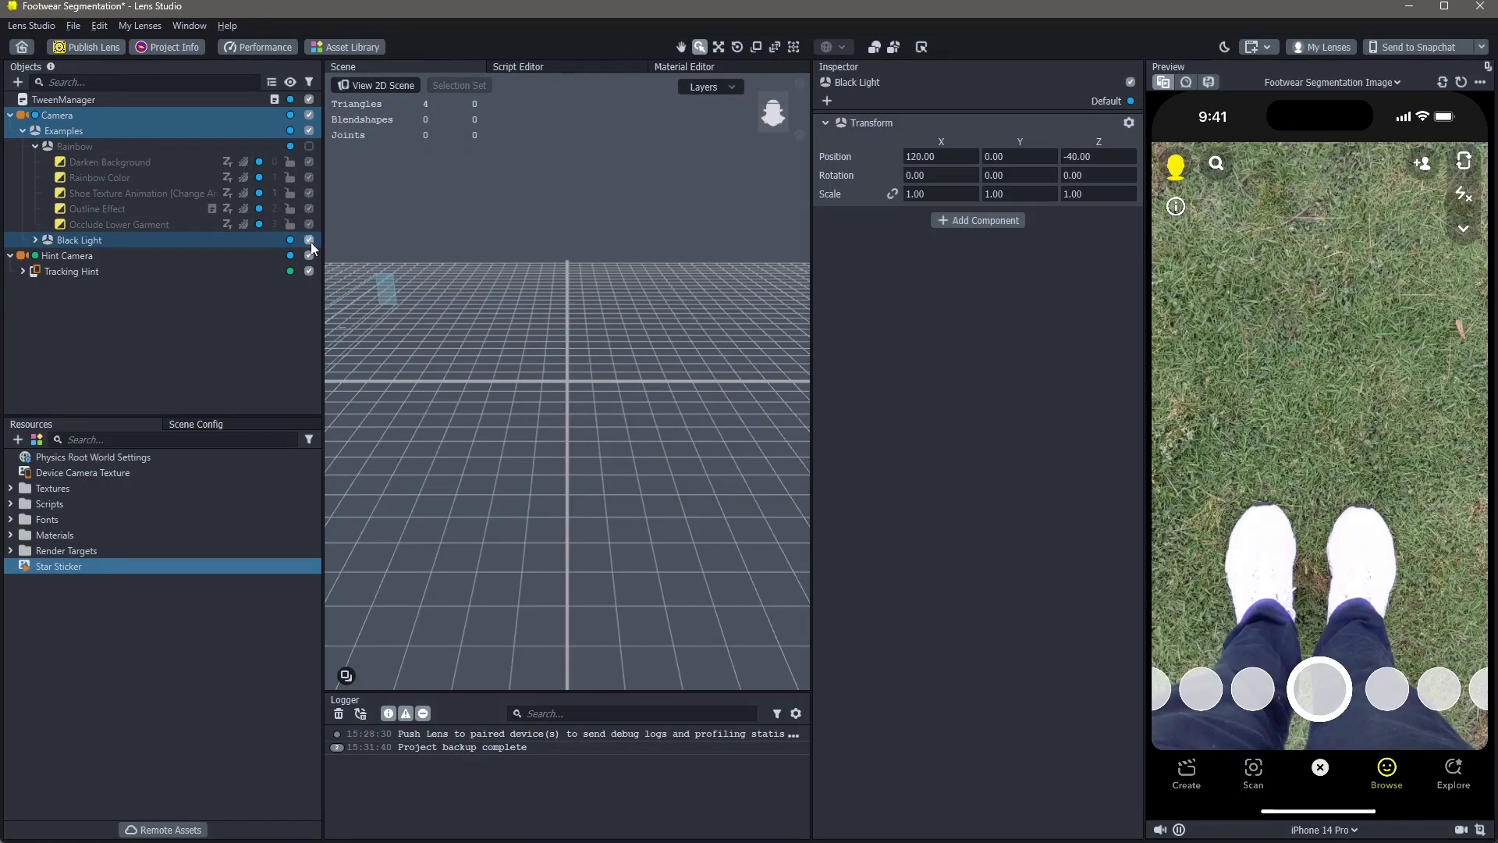
left_click(309, 242)
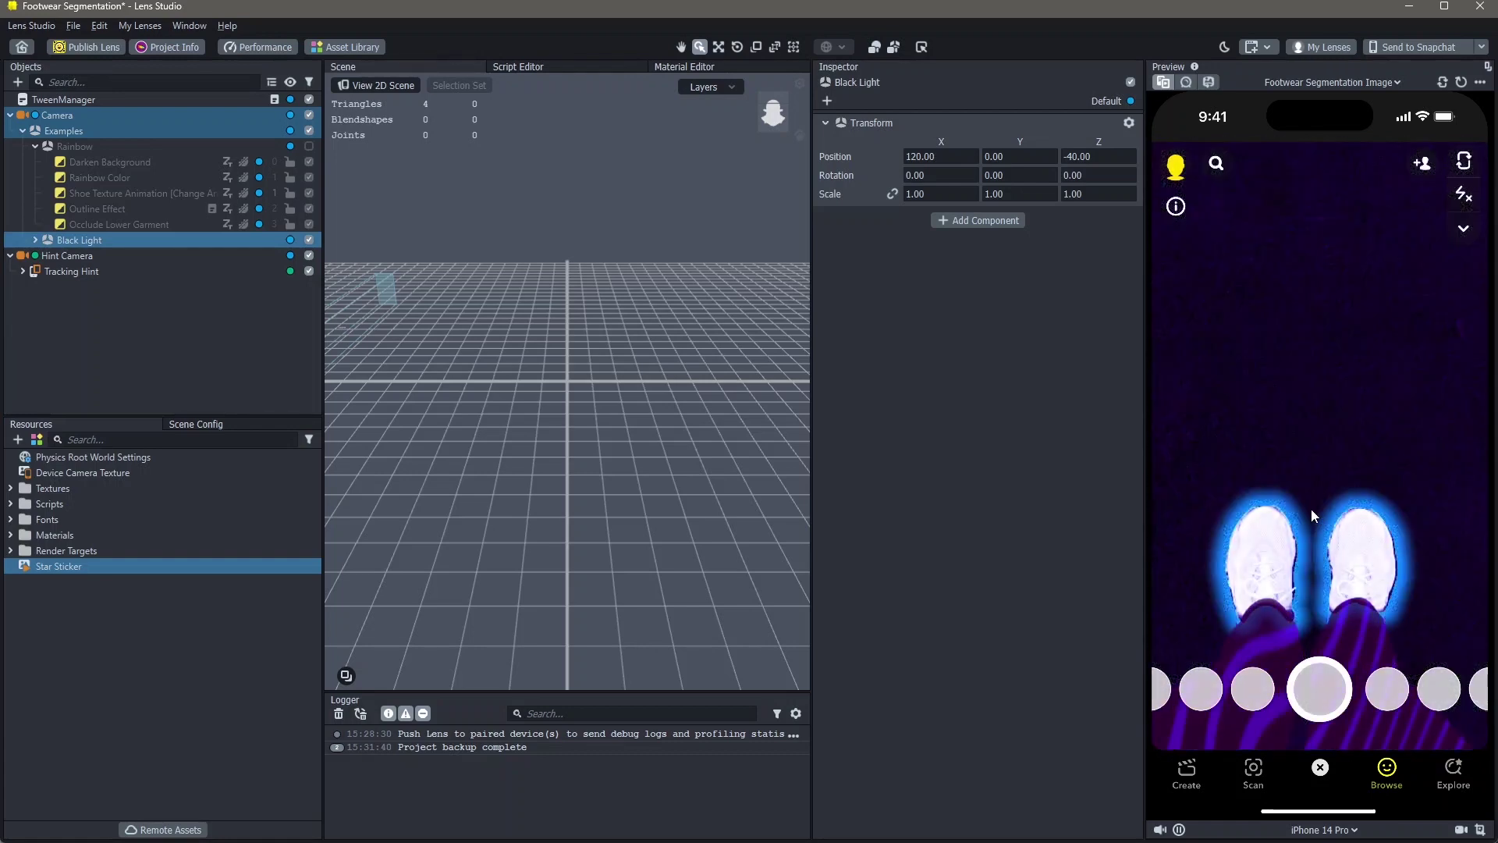
left_click(36, 241)
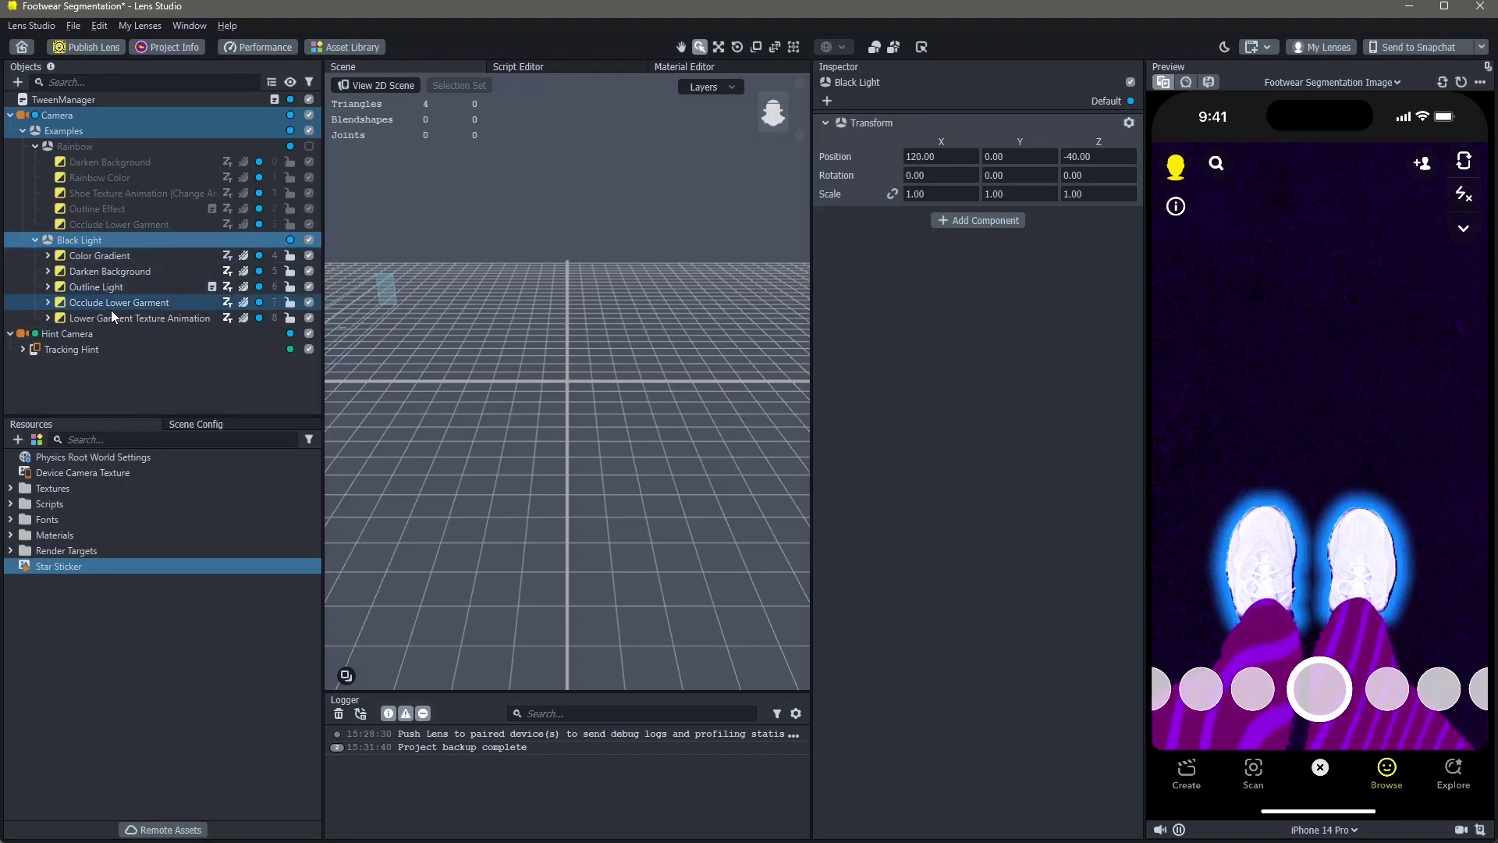
left_click(114, 287)
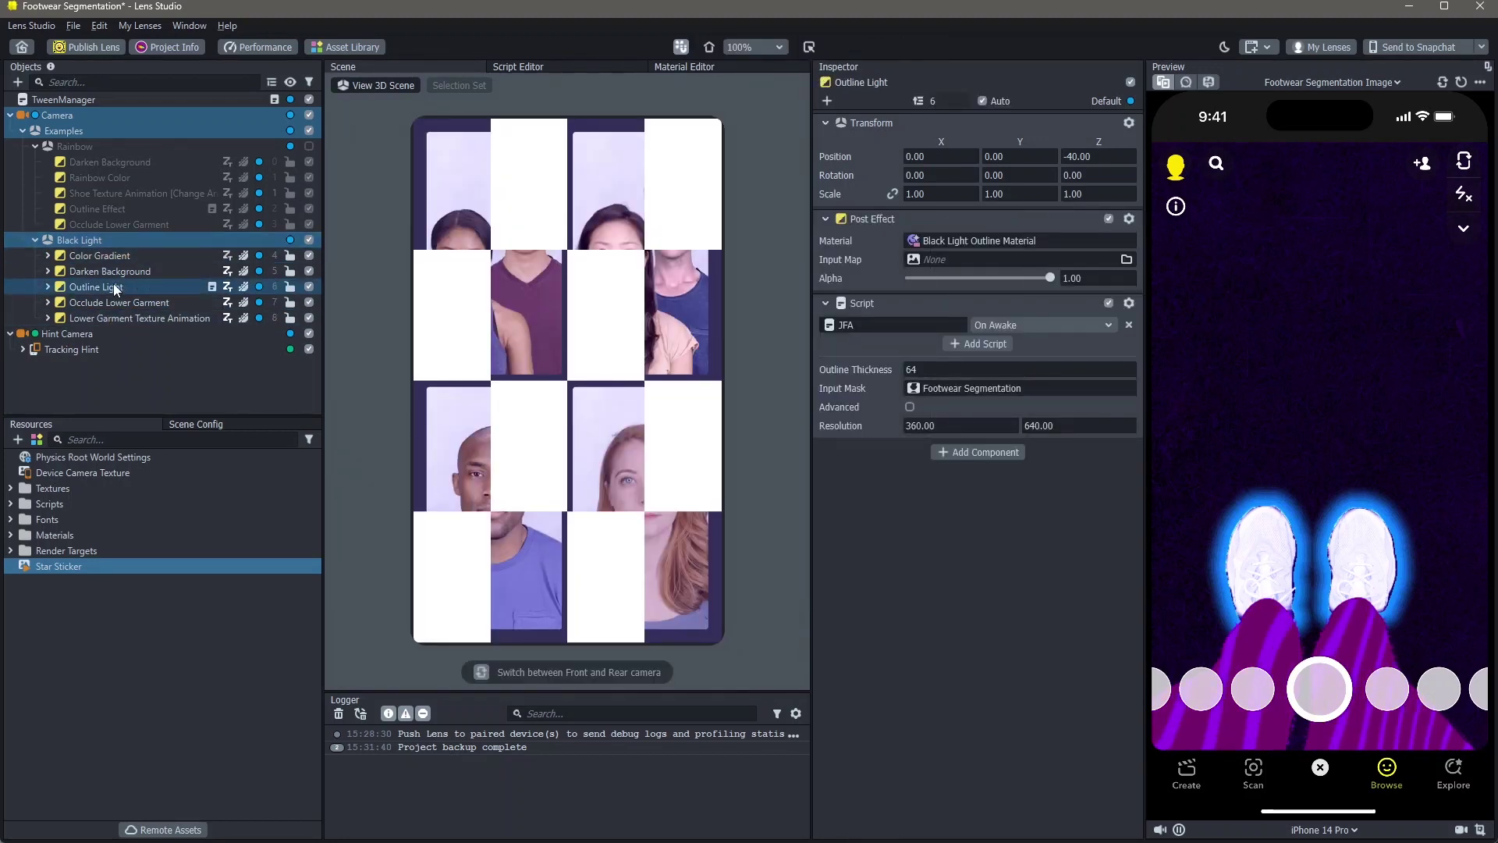
left_click(116, 290)
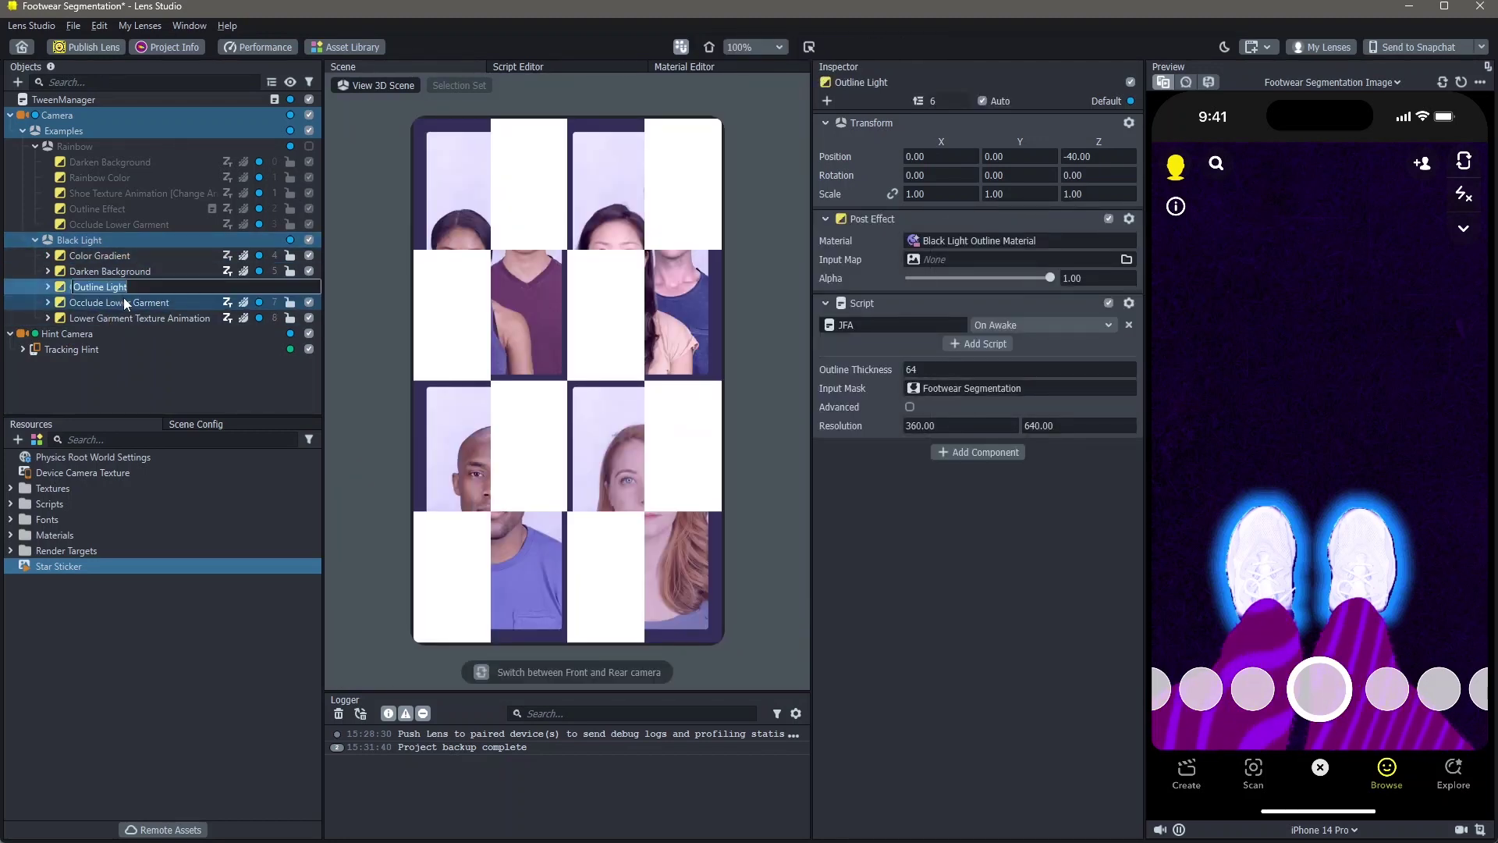
key("Return")
left_click(122, 303)
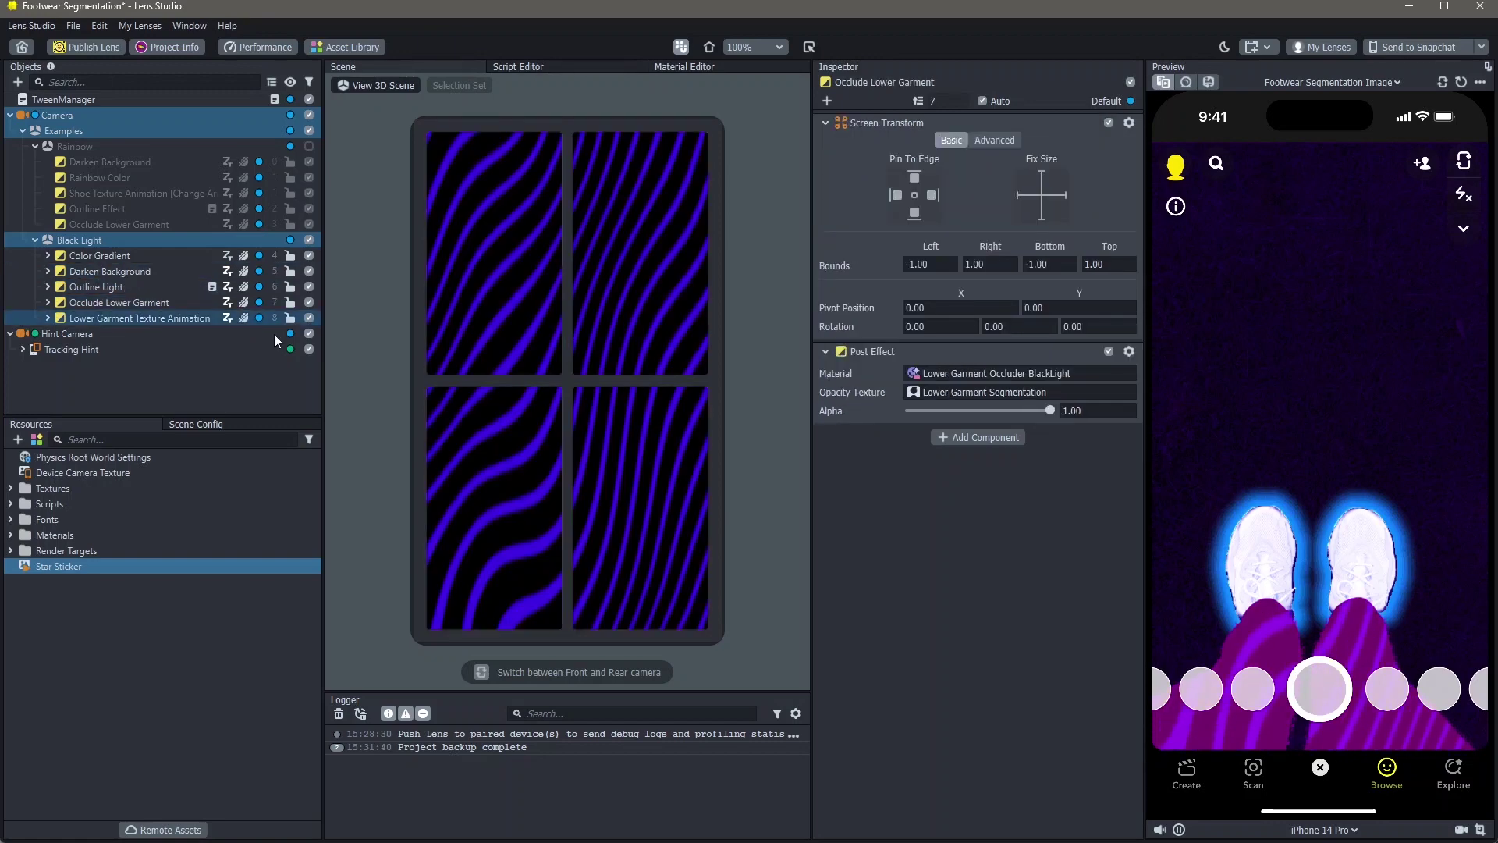
left_click(308, 318)
left_click(308, 302)
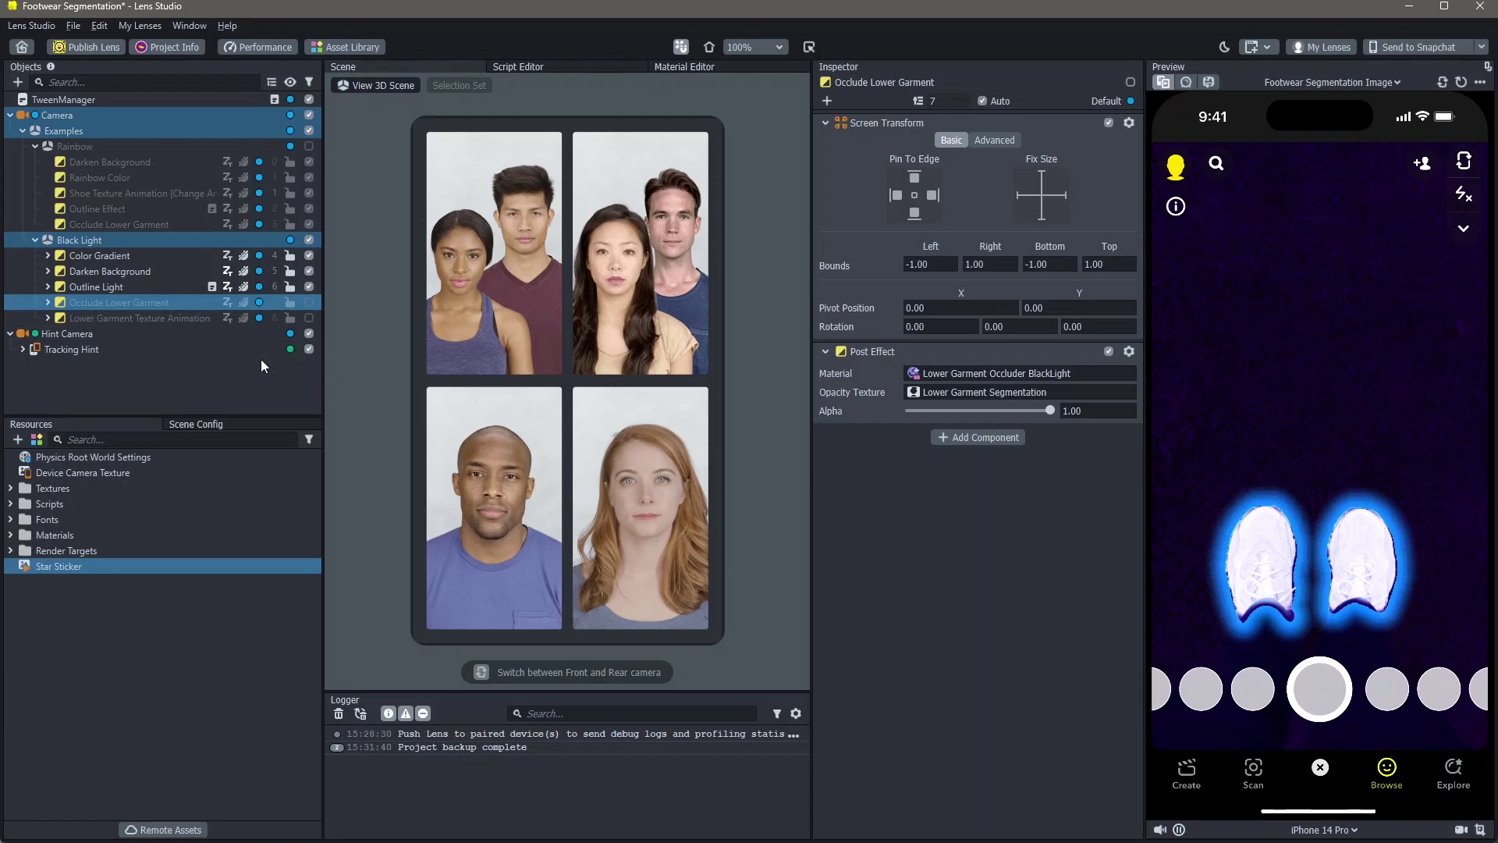
left_click(310, 320)
left_click(310, 320)
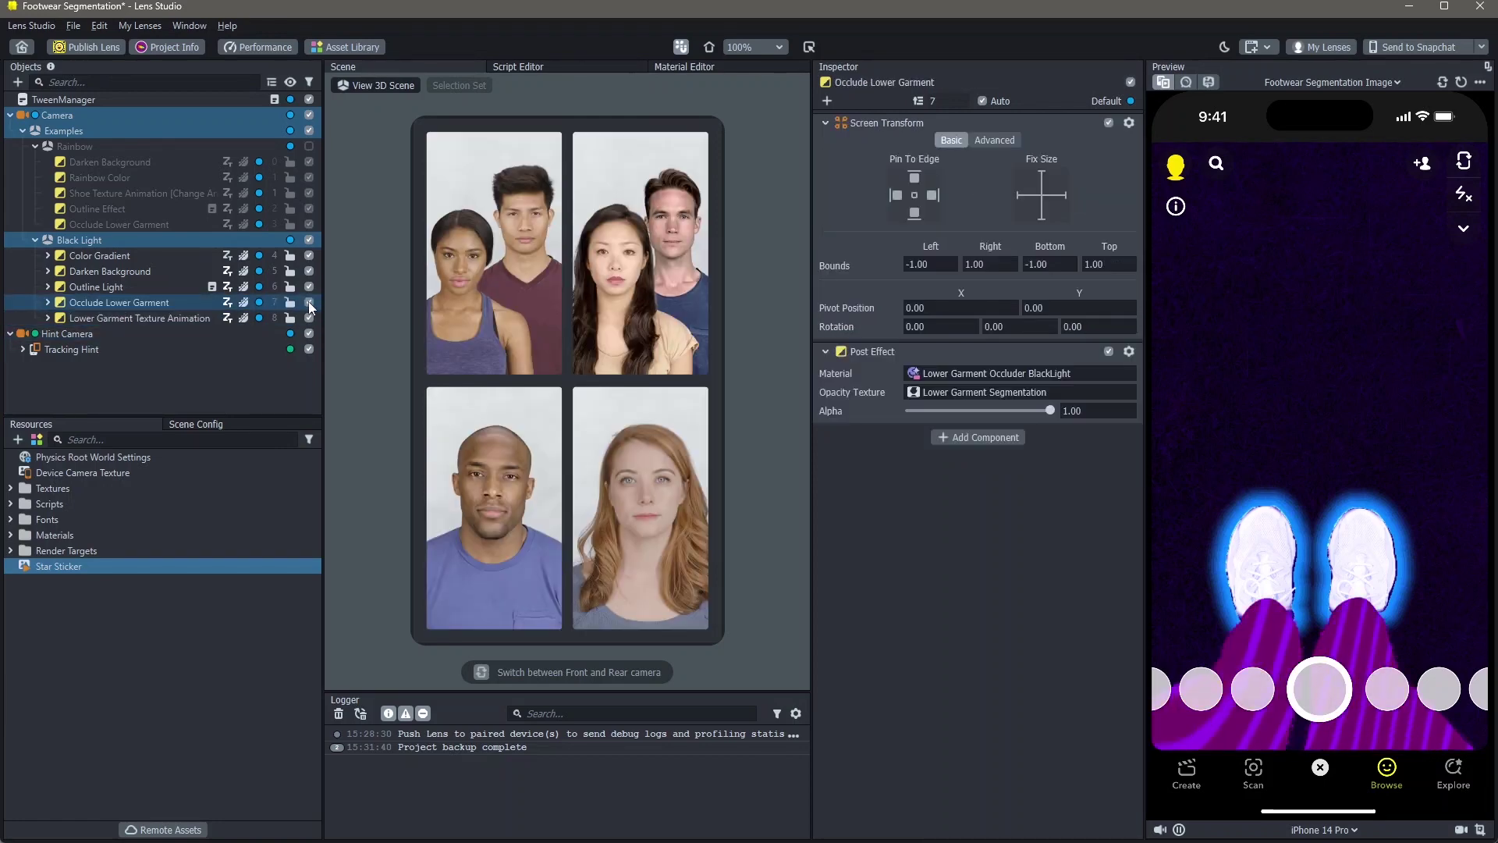
left_click(308, 301)
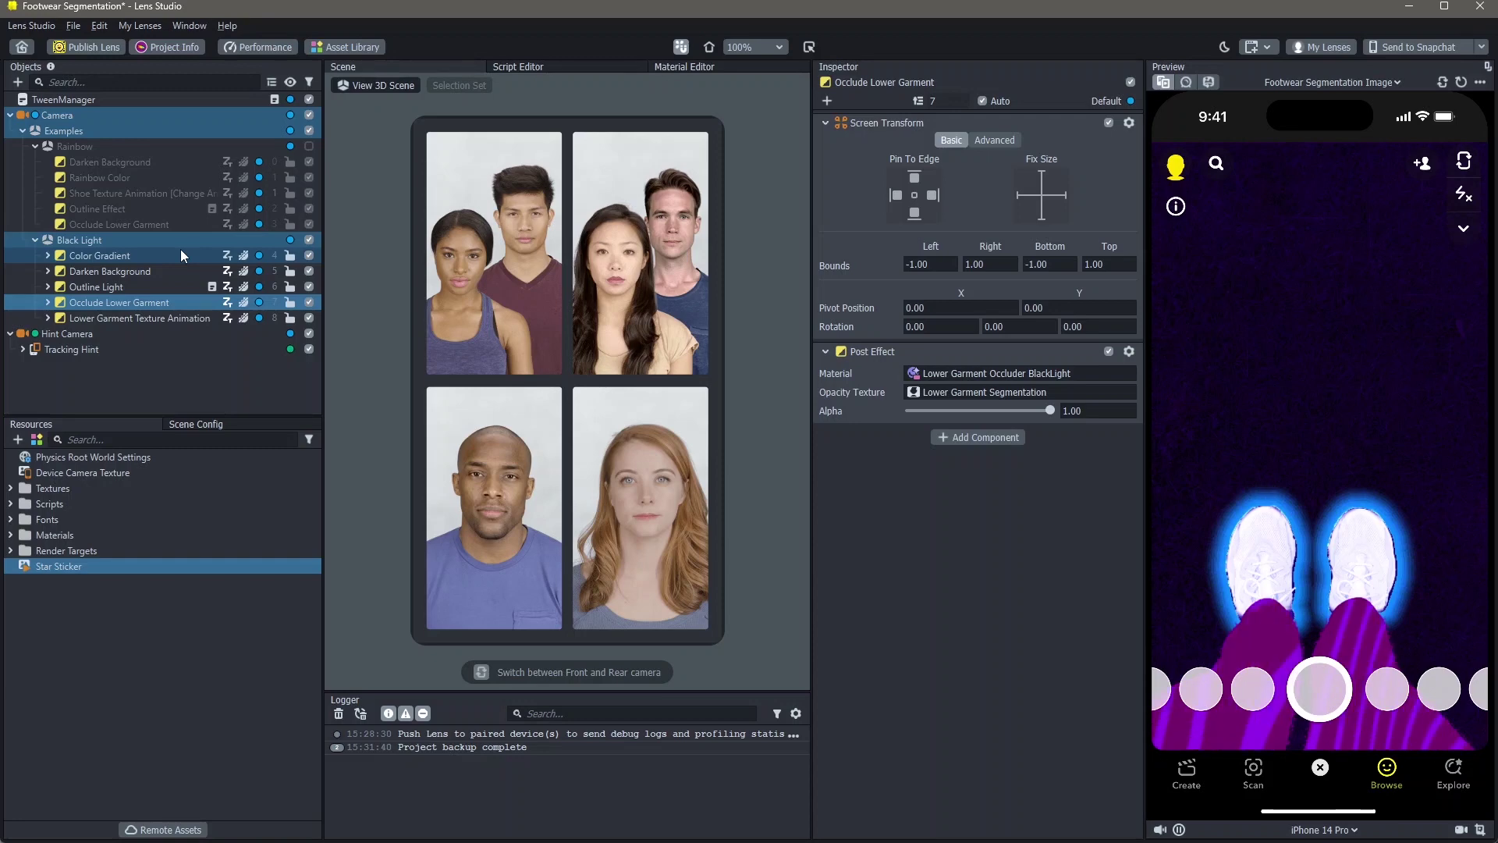